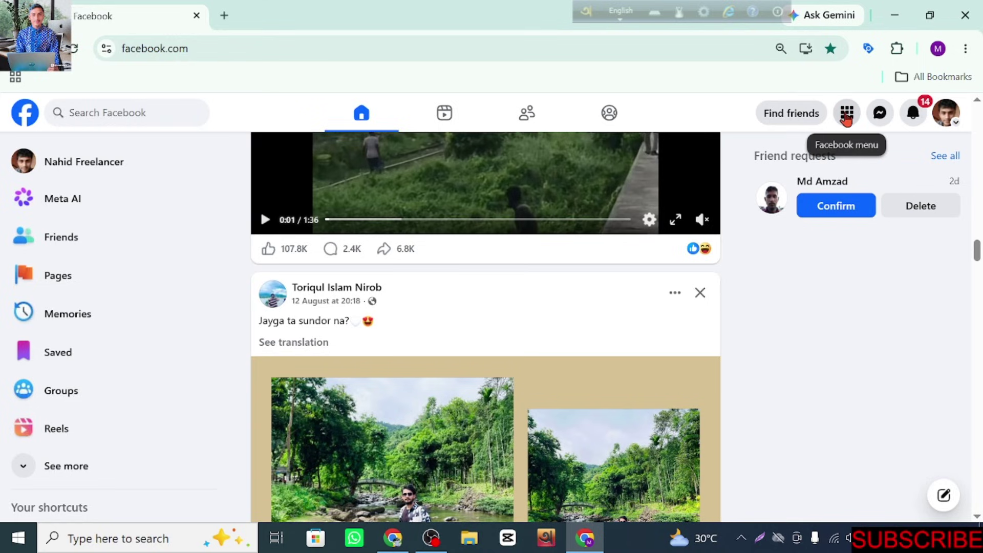
Step: Open Ads Manager from the professional tools in the Facebook menu
click(846, 117)
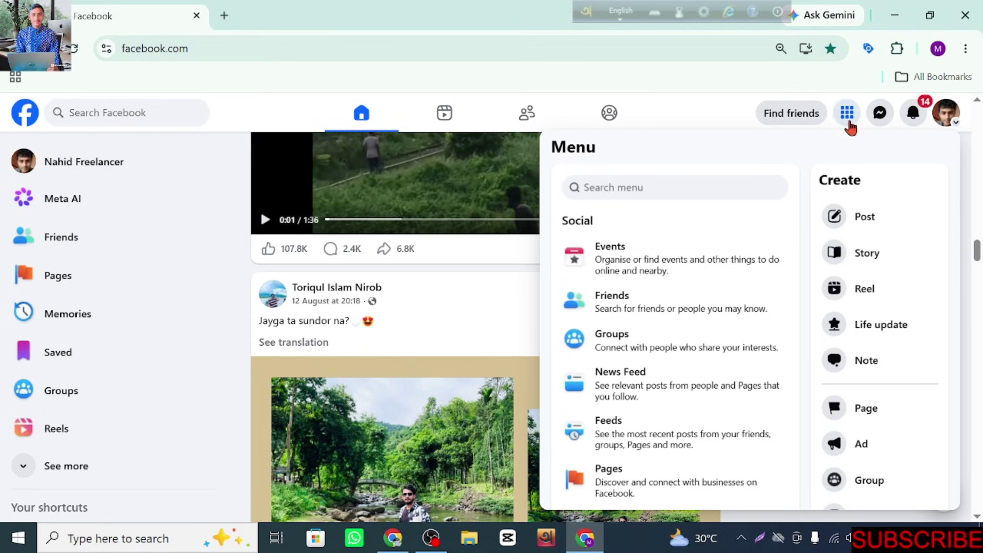
scroll(615, 388, down, 2)
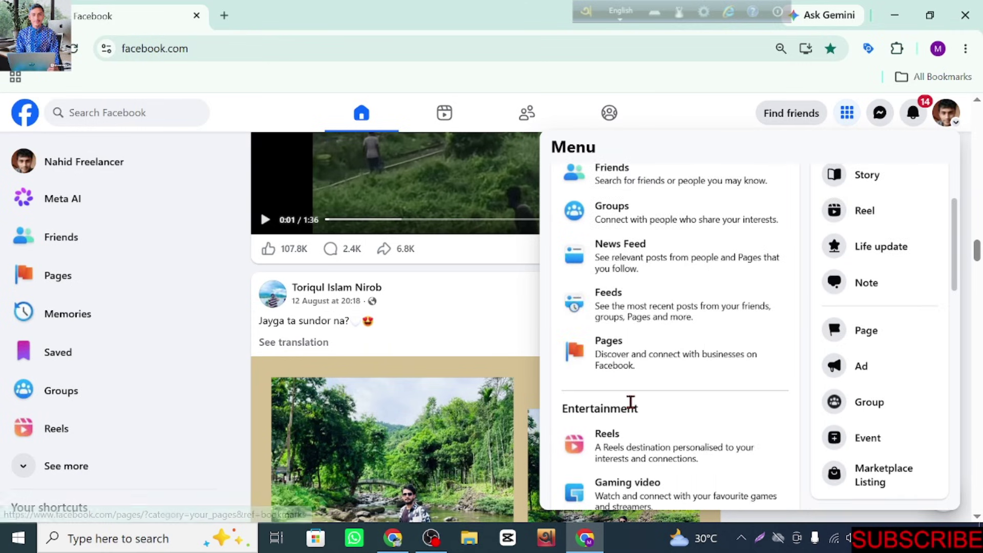
scroll(632, 401, down, 2)
scroll(651, 408, down, 5)
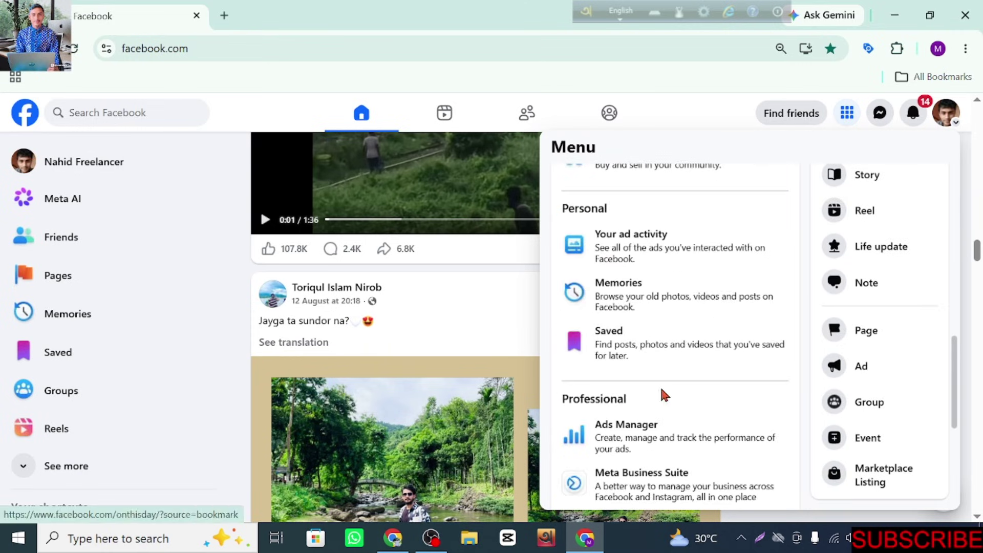
click(661, 429)
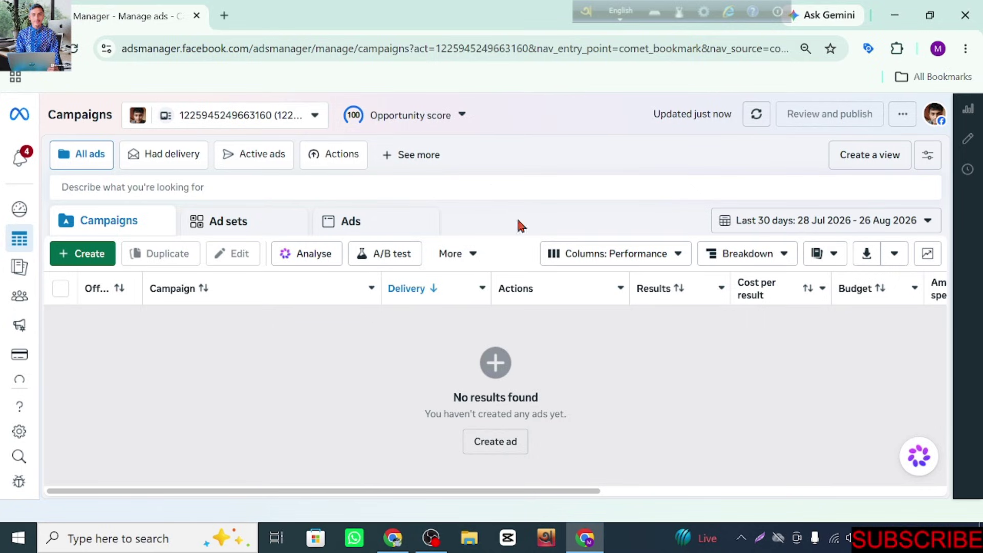
Step: Switch to the Online Bazaar ad account in the Marketing Zone BD portfolio and view its opportunity score details
click(312, 121)
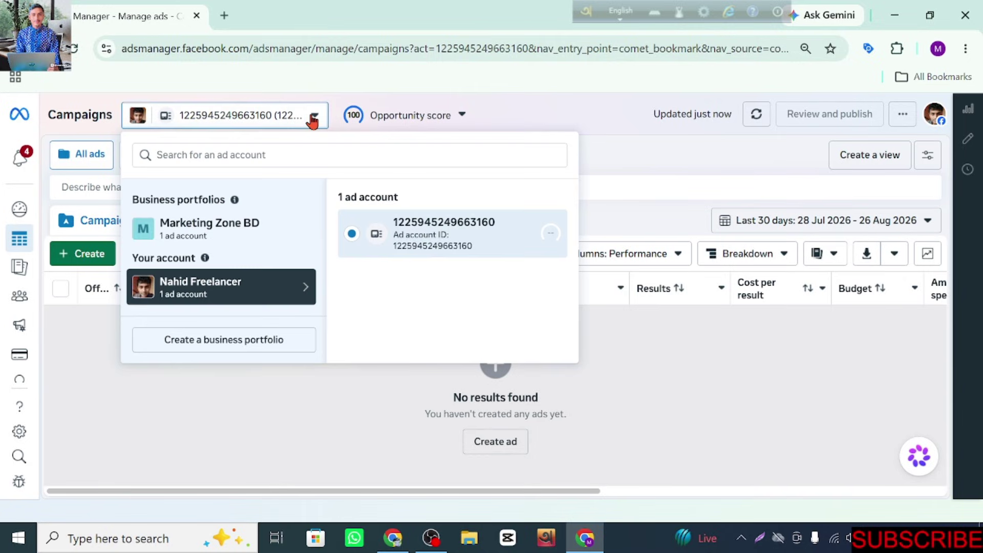
click(244, 234)
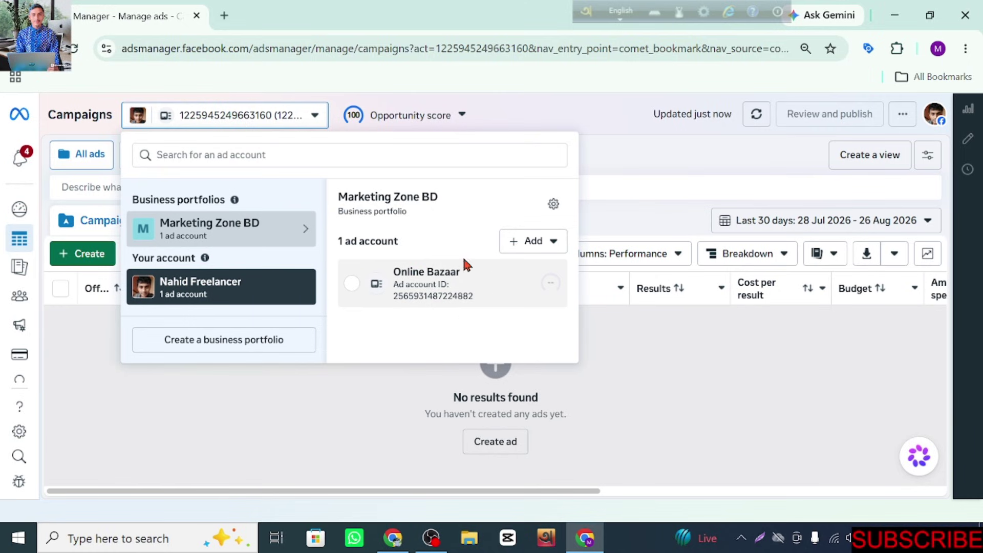
click(417, 281)
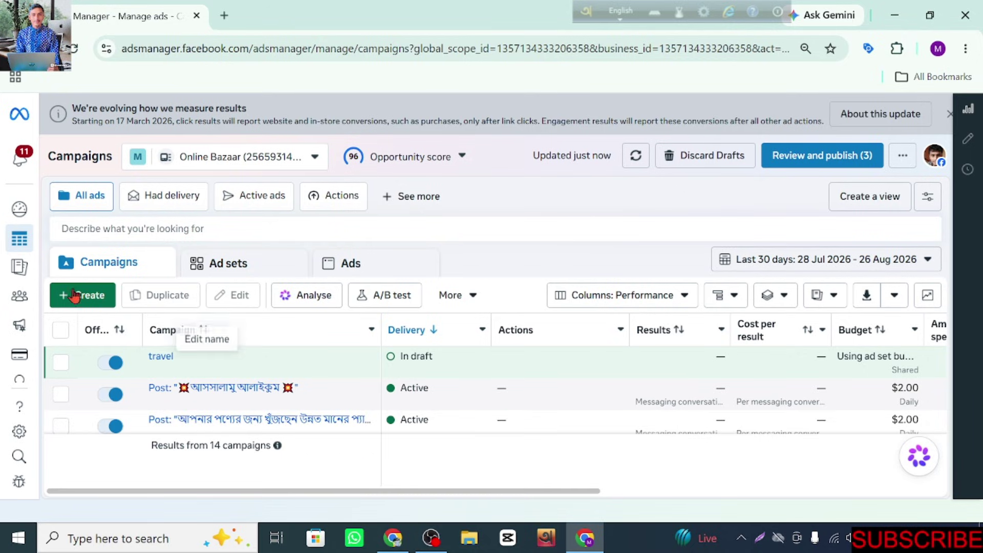
mouse_move(3, 246)
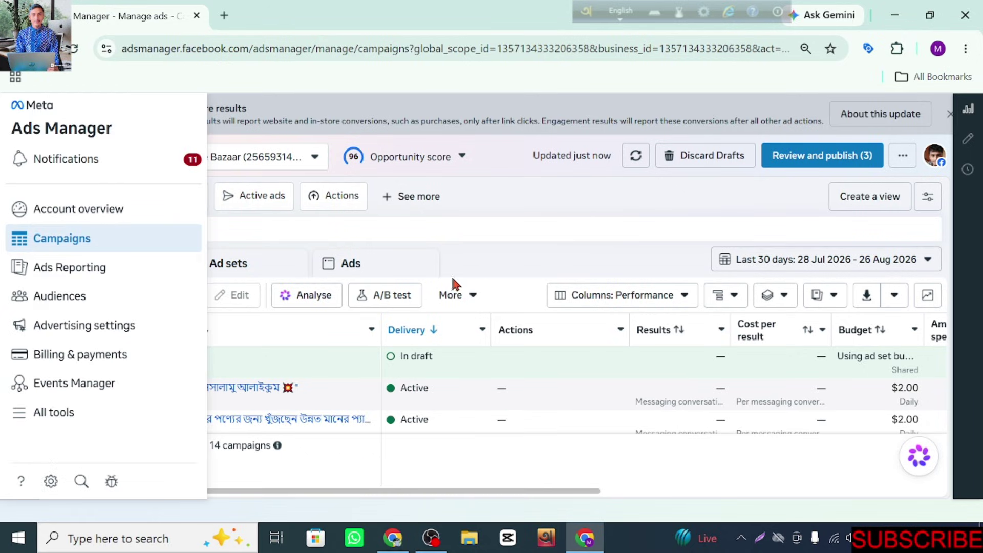
click(352, 156)
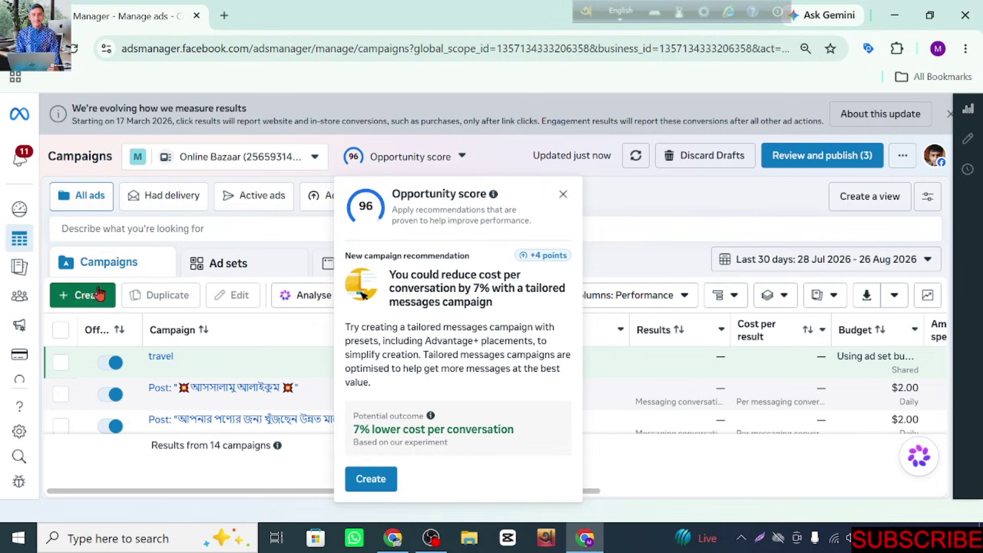
Step: Create a new Auction campaign with the Engagement objective, using the manual engagement campaign setup
click(84, 295)
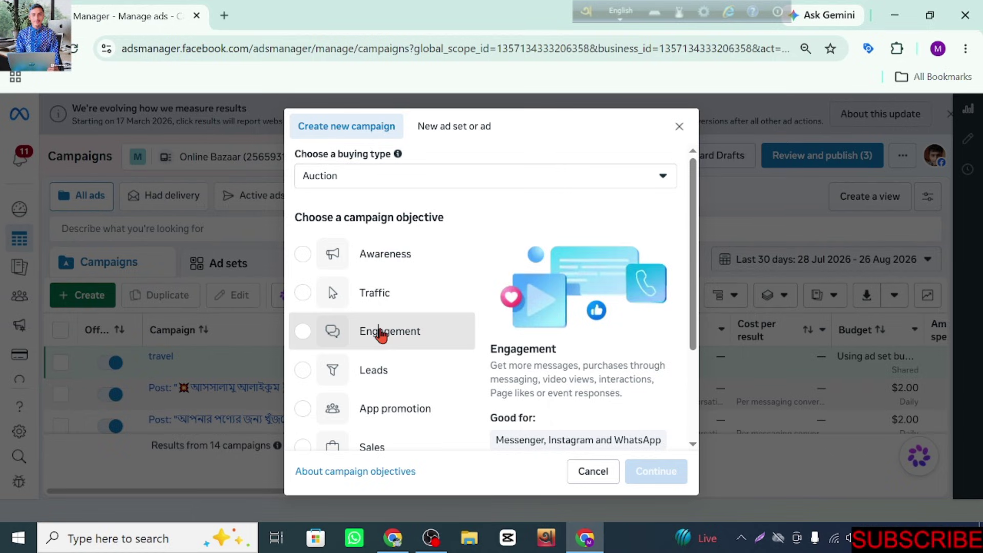
click(378, 334)
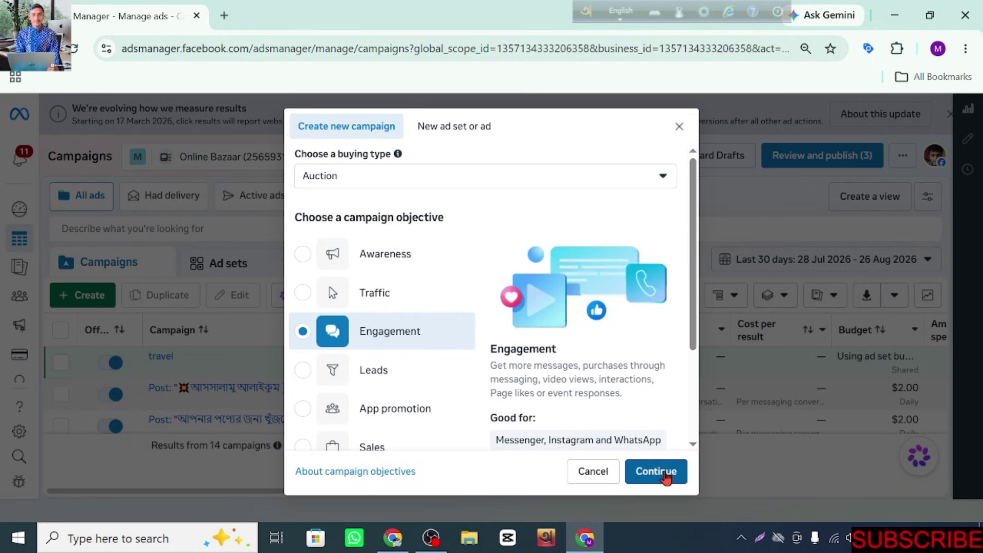
click(667, 477)
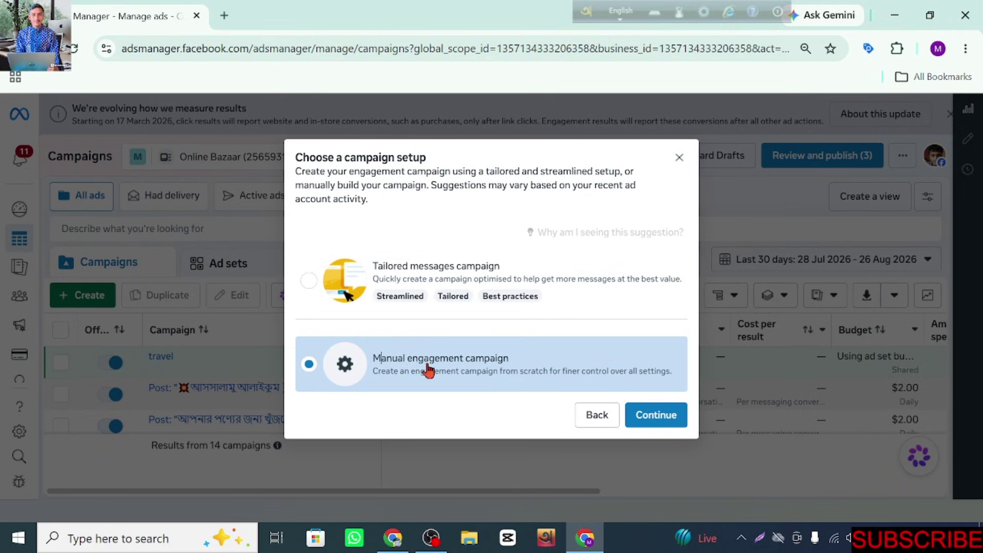
click(652, 415)
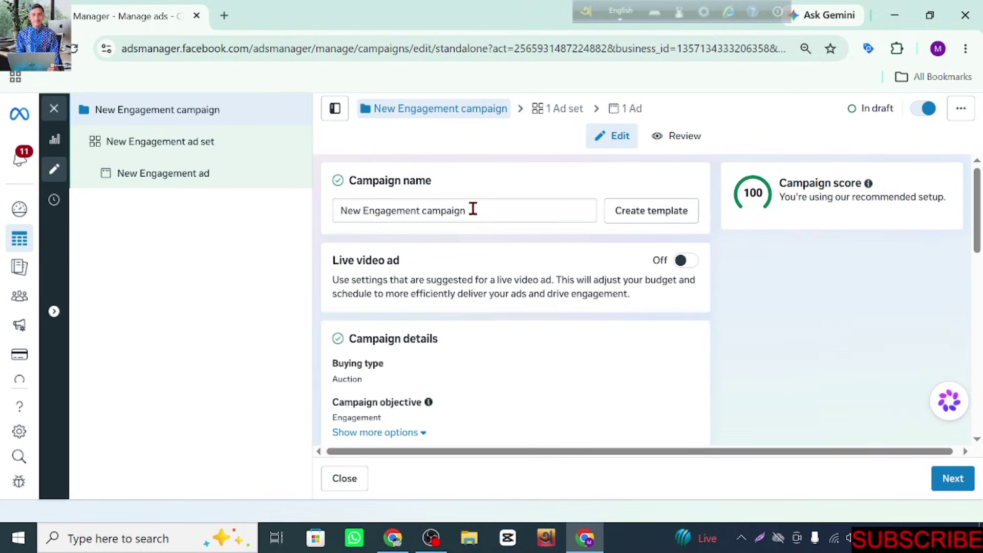
Step: Rename the campaign as hp and continue to its ad set settings, leaving the ad set budget strategy selected
drag(475, 209, 215, 206)
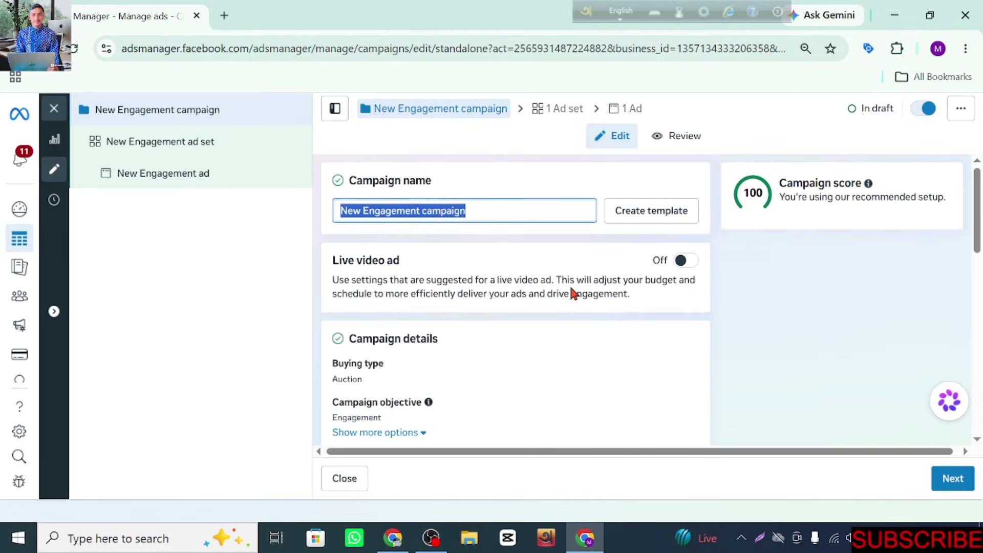
key(BackSpace)
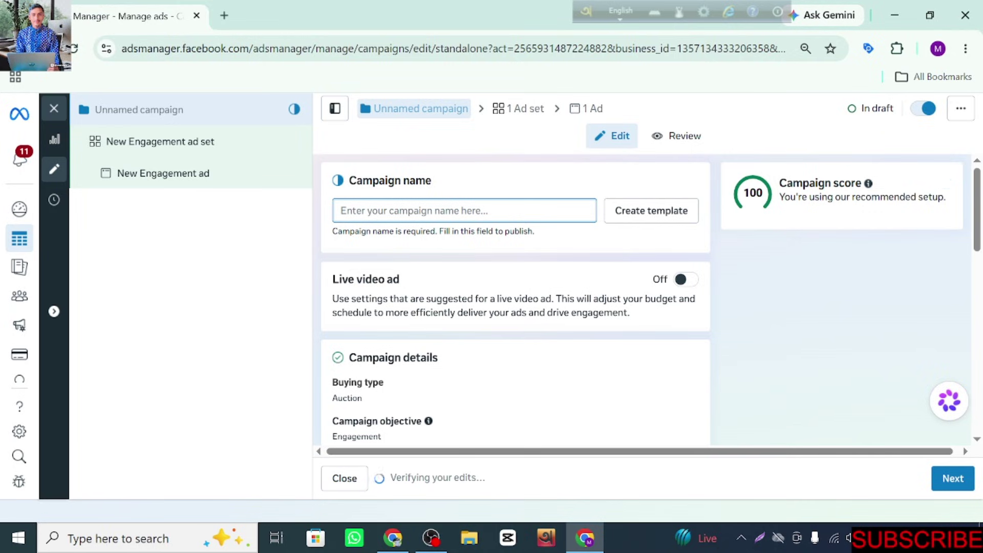
text(hp)
click(799, 290)
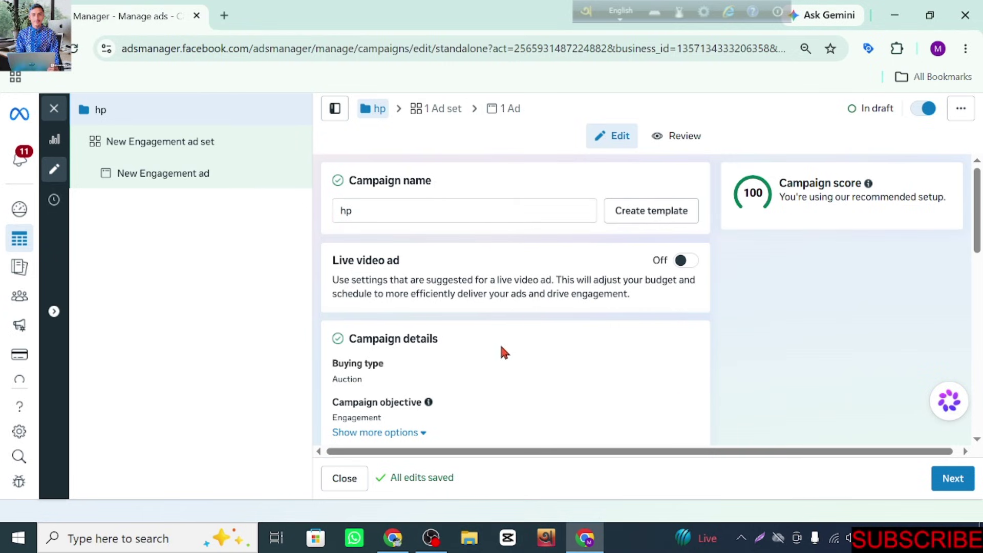
scroll(494, 366, down, 3)
scroll(391, 333, down, 3)
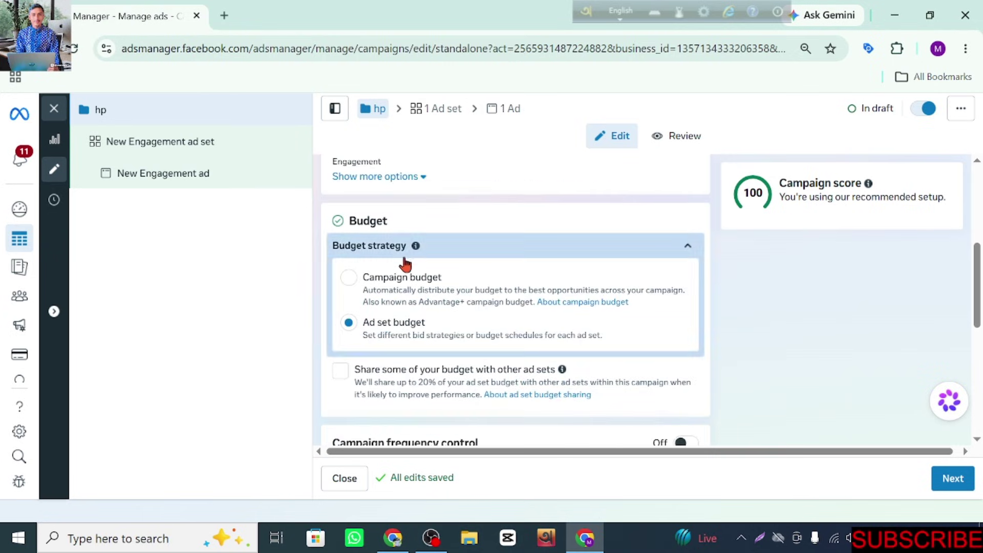
scroll(410, 369, down, 6)
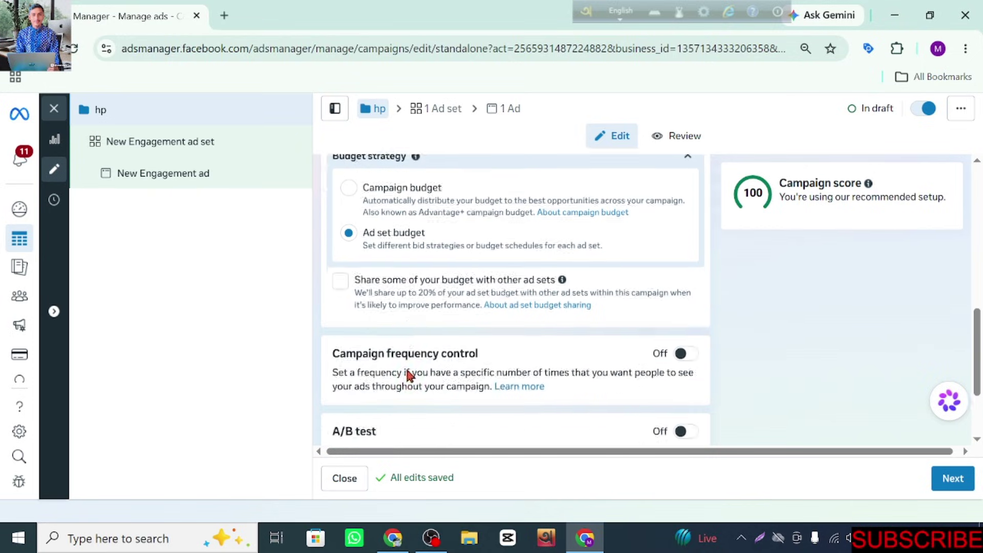
click(954, 478)
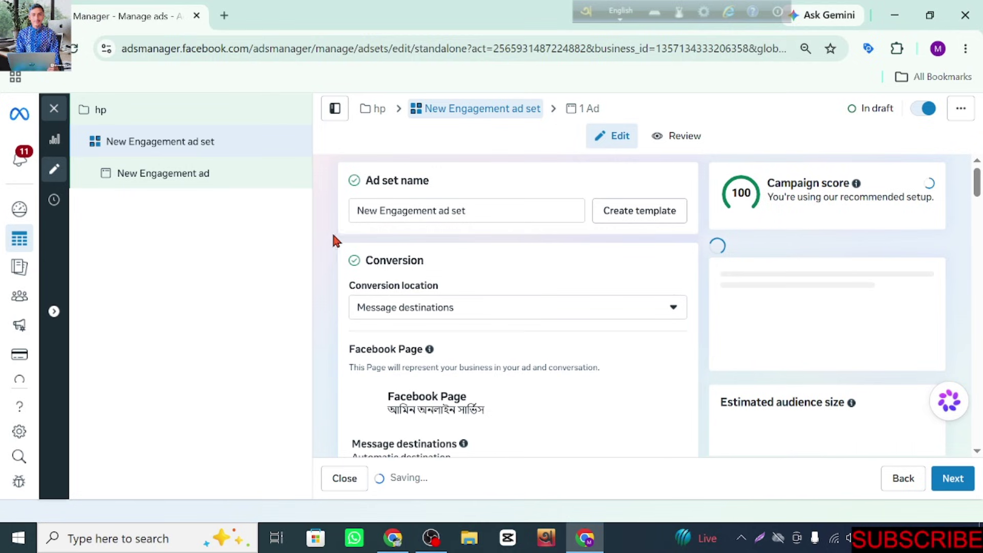
Step: Rename the ad set as hp
triple_click(460, 210)
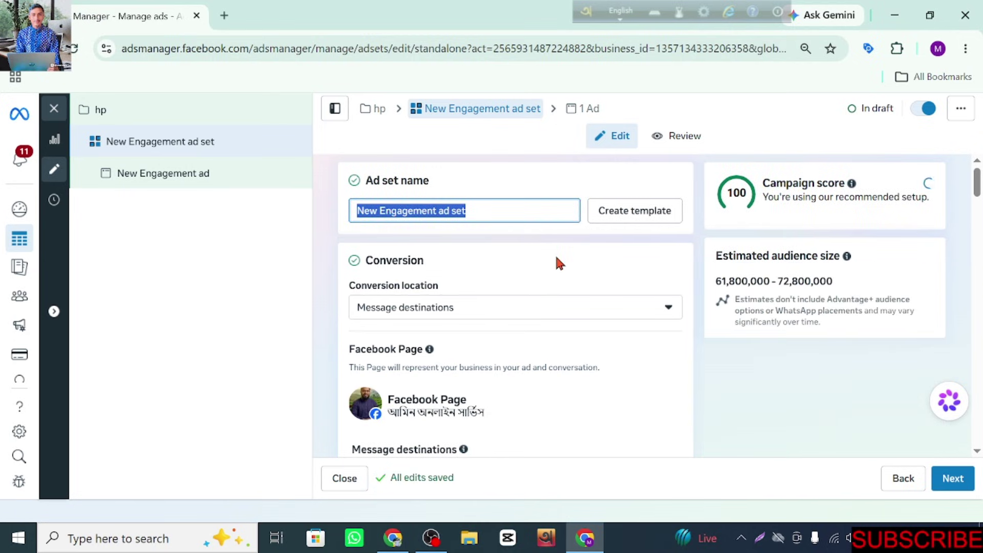
key(BackSpace)
text(hp)
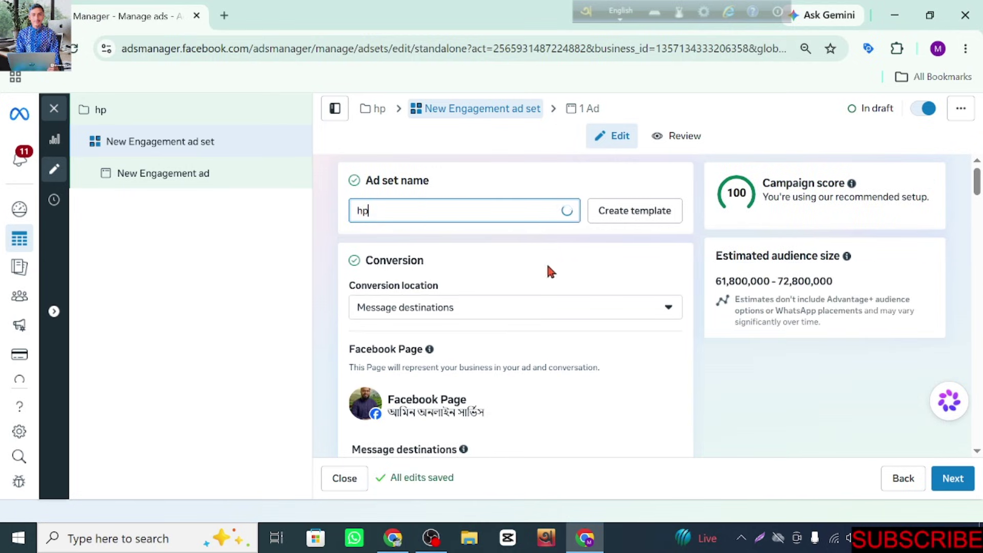
click(691, 270)
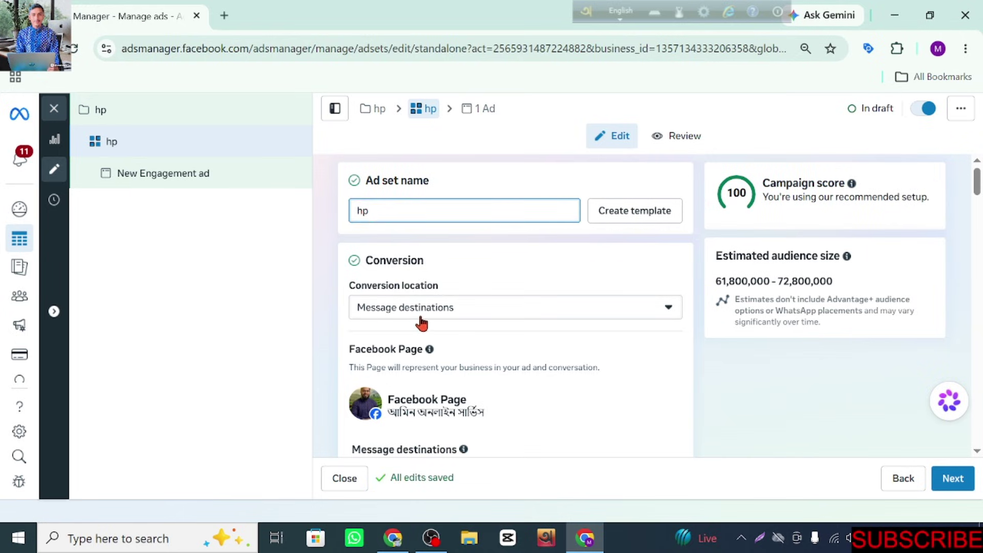
Step: Review the conversion location options for the ad set and choose Message destinations
click(659, 318)
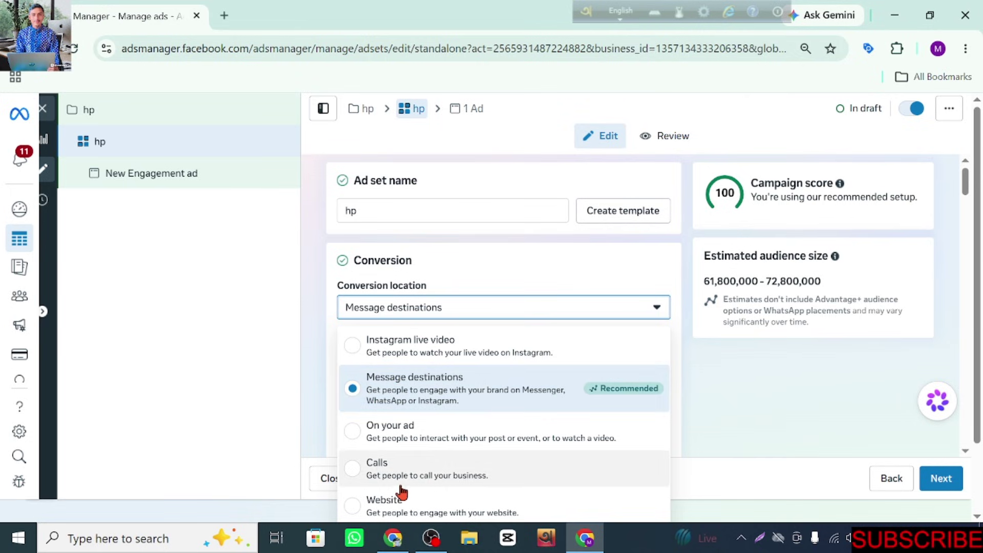
scroll(402, 491, down, 2)
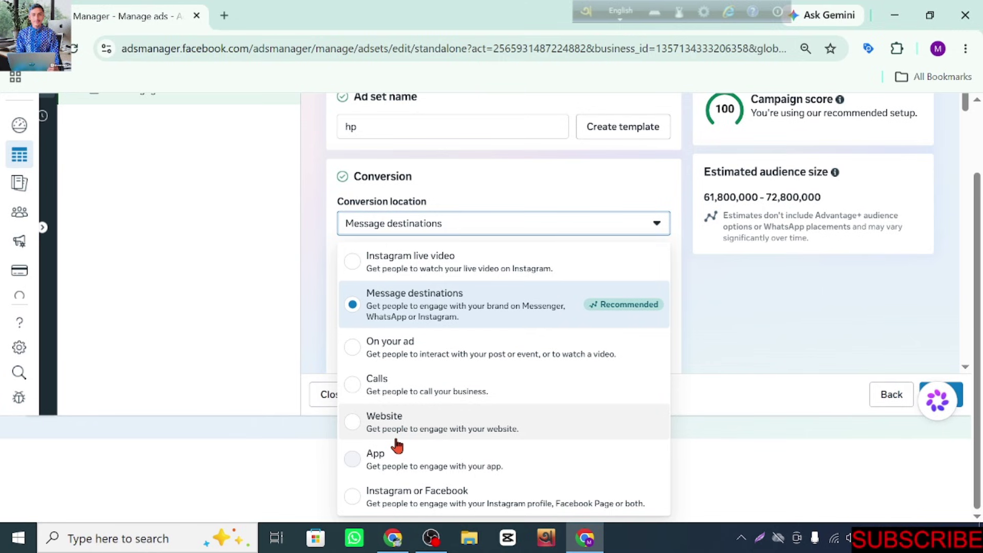
scroll(397, 446, up, 2)
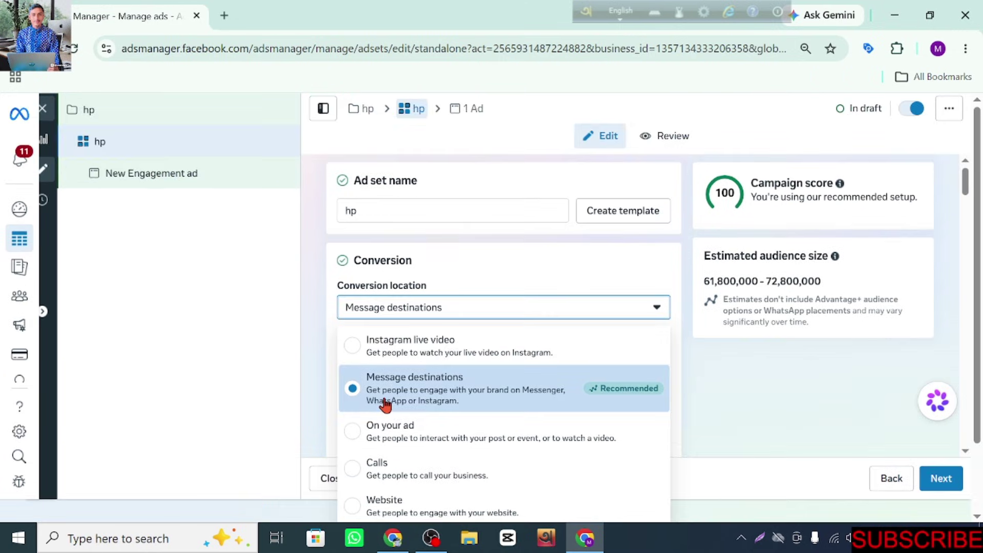
click(443, 392)
Step: Change the Facebook Page that represents the business in the ad to ShopNest BD
scroll(536, 302, down, 1)
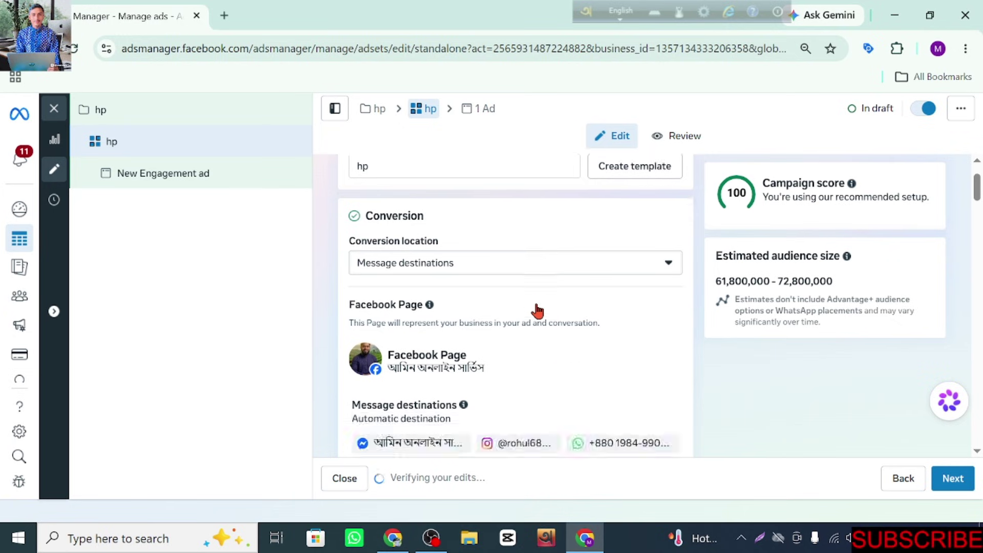
scroll(537, 310, down, 2)
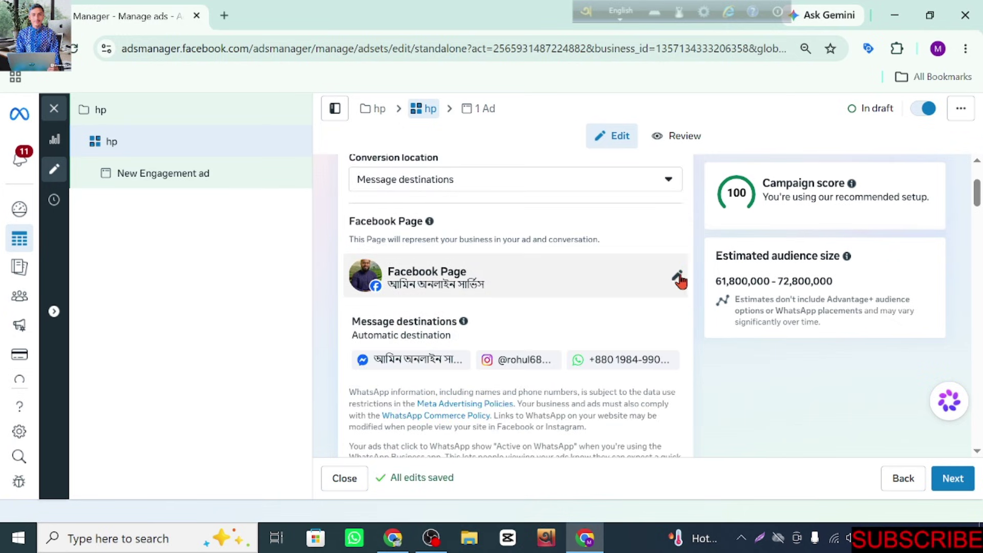
click(678, 278)
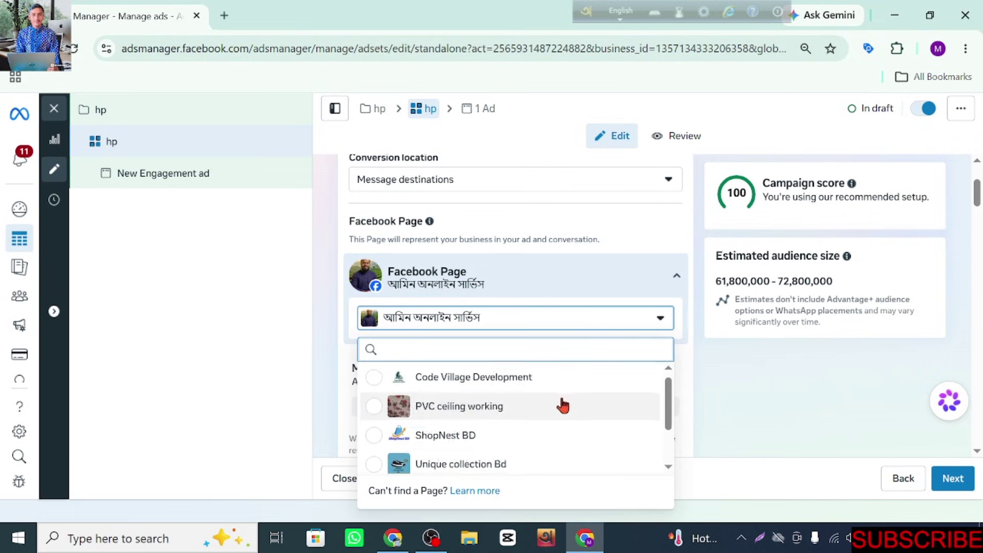
scroll(436, 415, down, 2)
scroll(523, 412, up, 2)
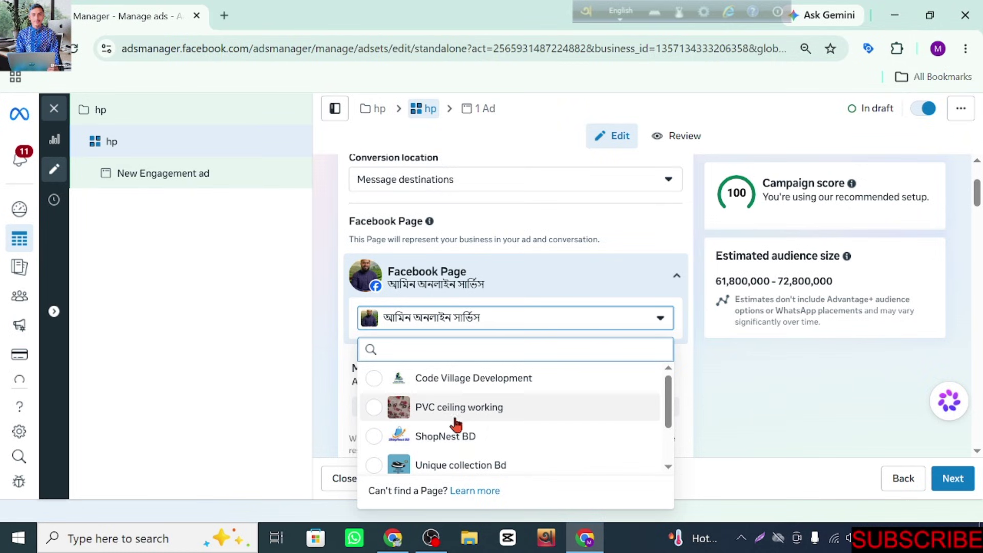
click(530, 434)
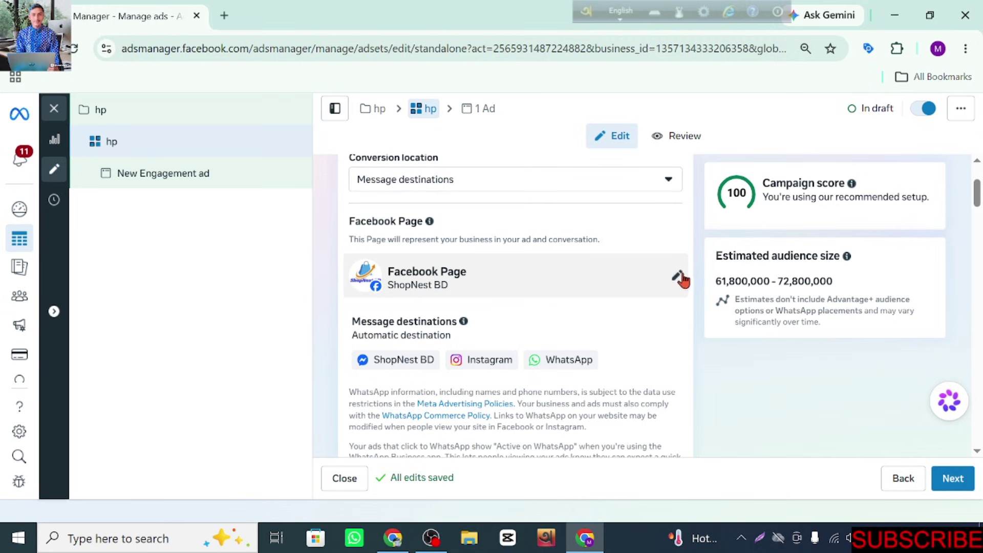
Step: Choose Maximise number of messaging conversations as the ad set's performance goal
scroll(650, 374, down, 2)
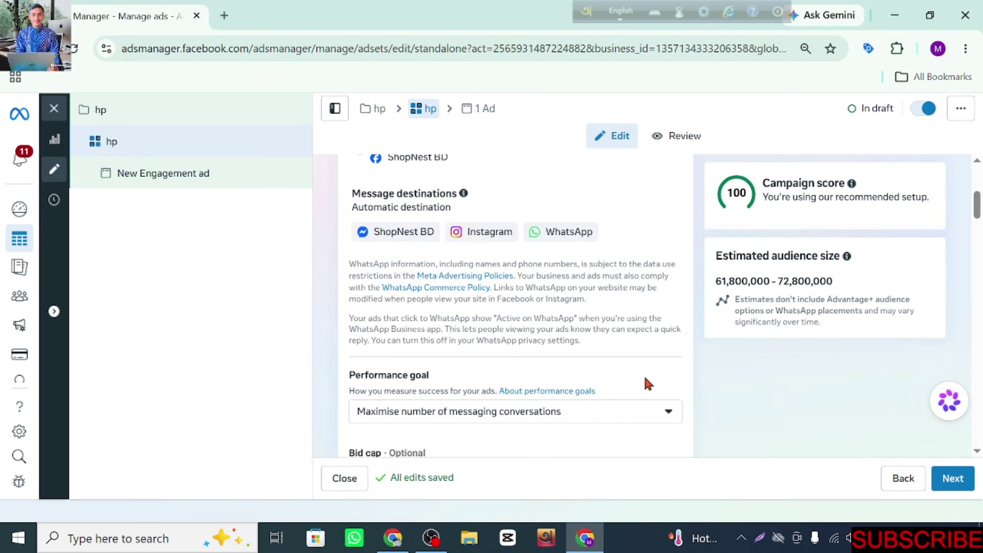
scroll(530, 426, down, 2)
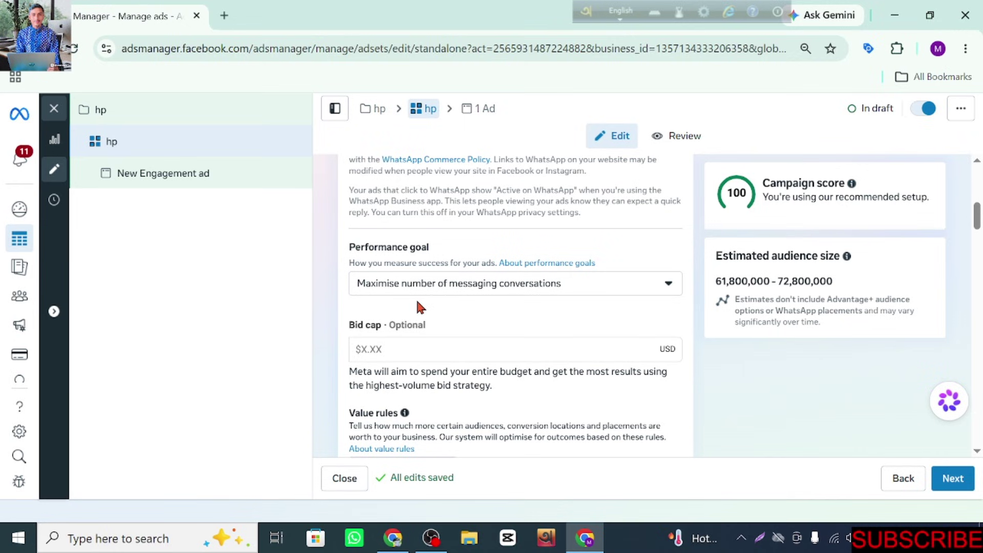
click(666, 285)
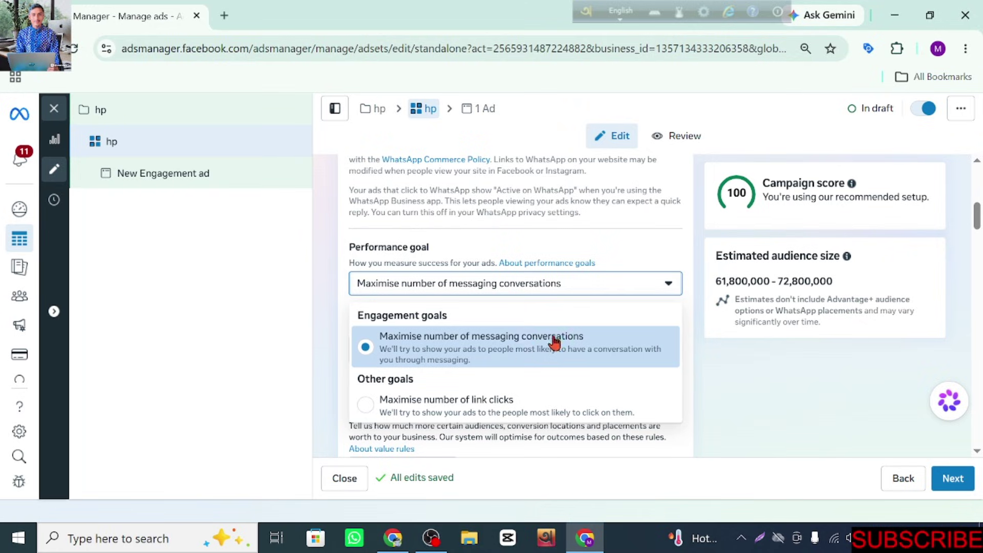
click(577, 345)
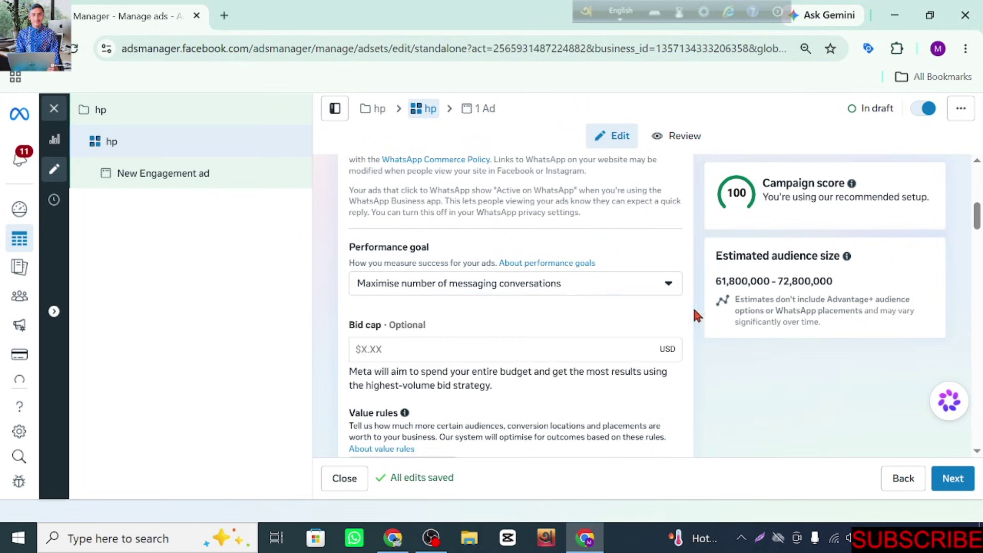
scroll(535, 387, down, 7)
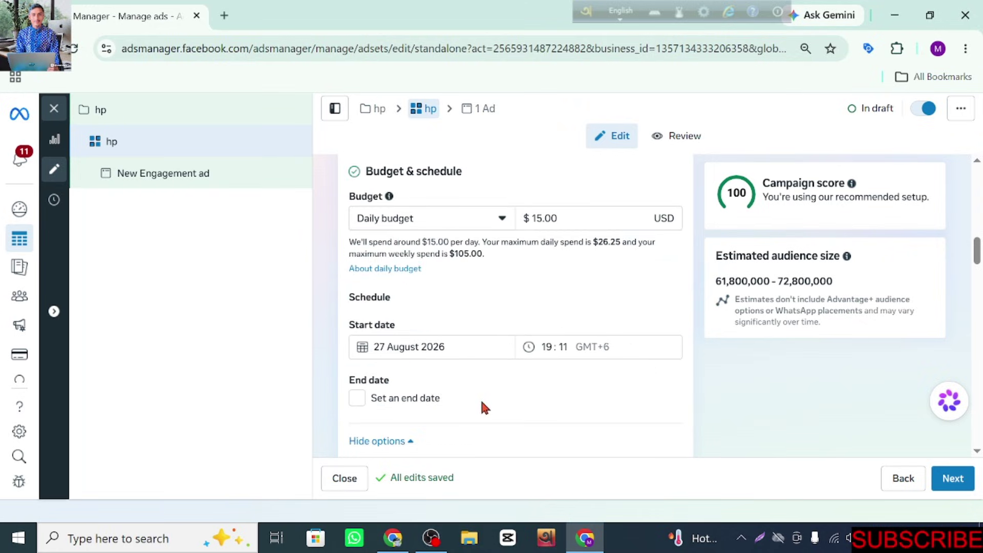
Step: Switch the ad set from Advantage+ audience to the original audience options, choosing Further limit the reach of your ads
scroll(434, 385, down, 3)
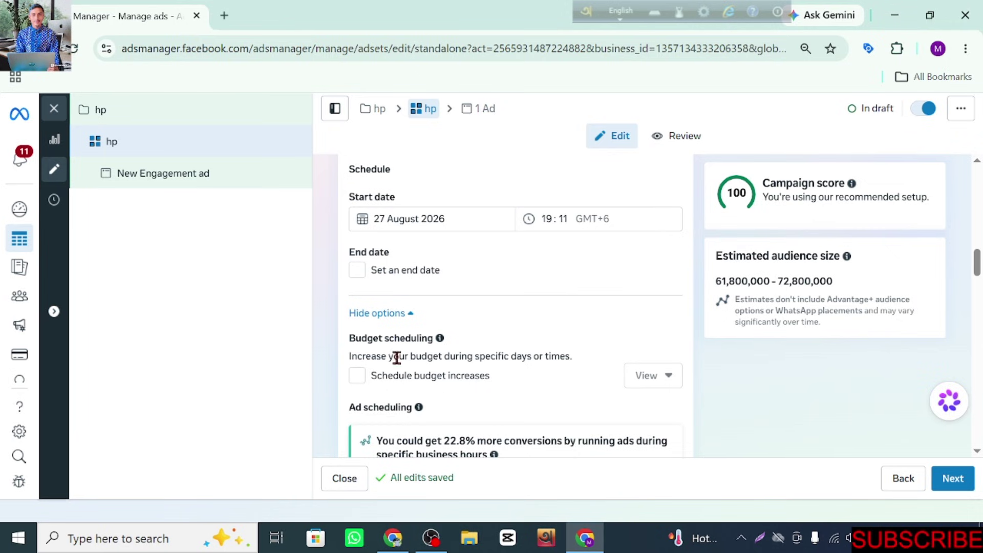
scroll(457, 304, down, 3)
scroll(512, 348, down, 8)
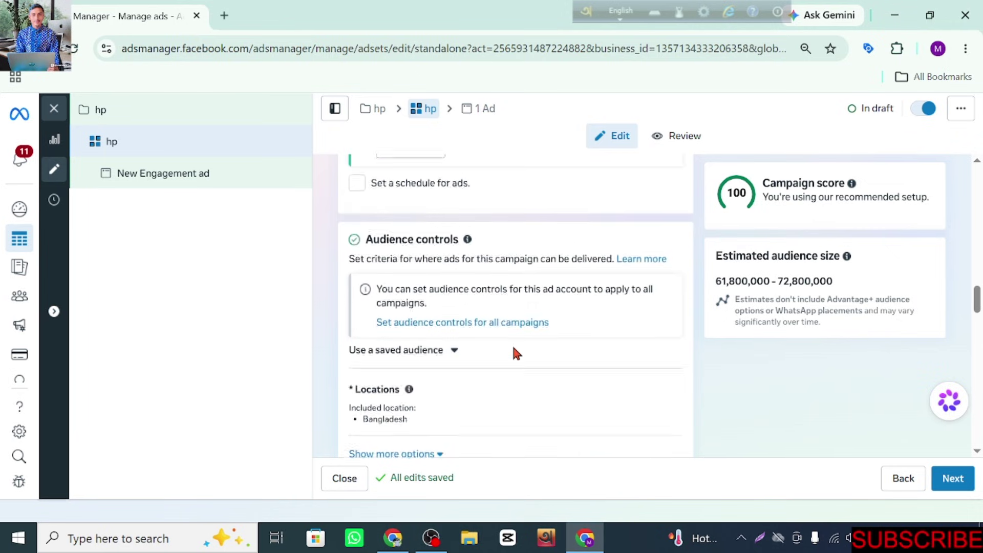
scroll(513, 352, down, 6)
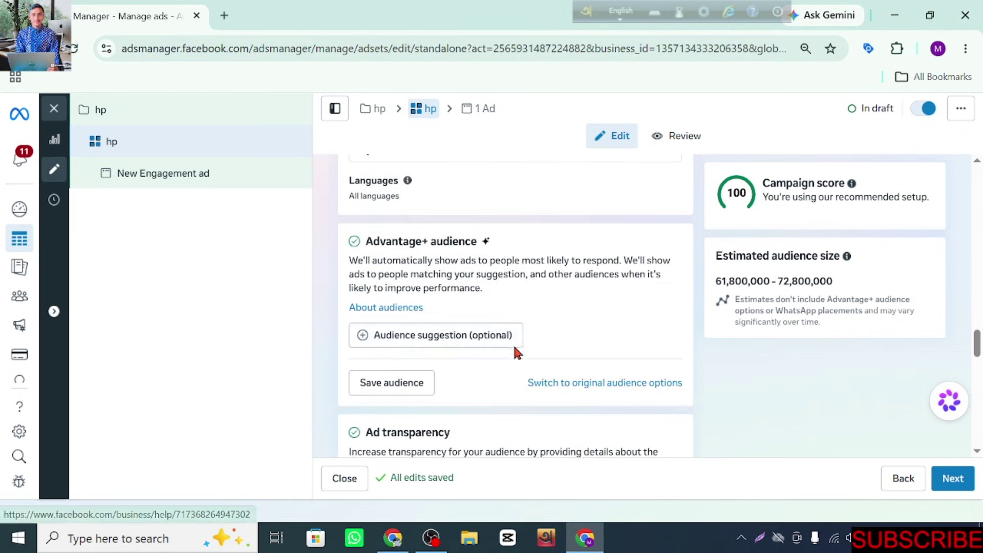
scroll(527, 352, up, 2)
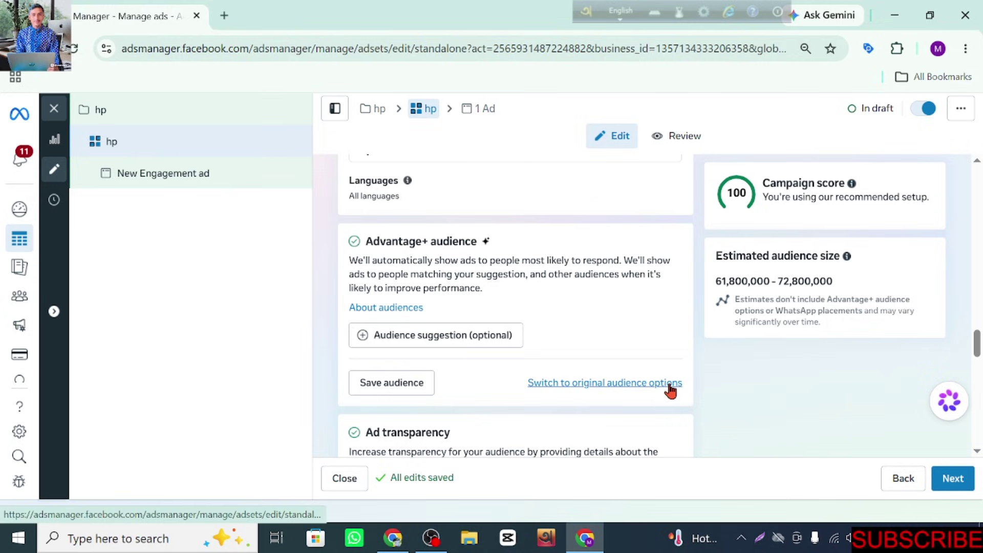
click(590, 384)
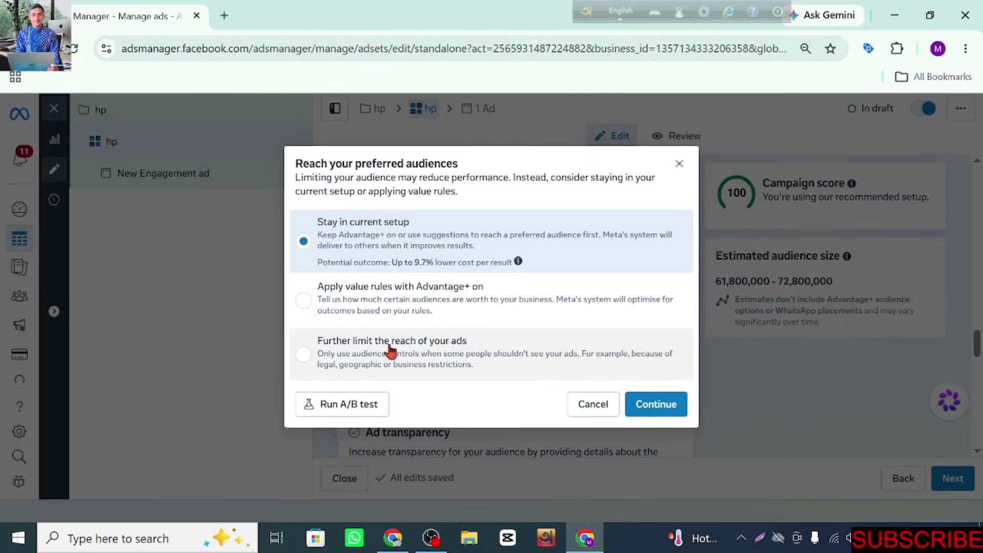
click(346, 352)
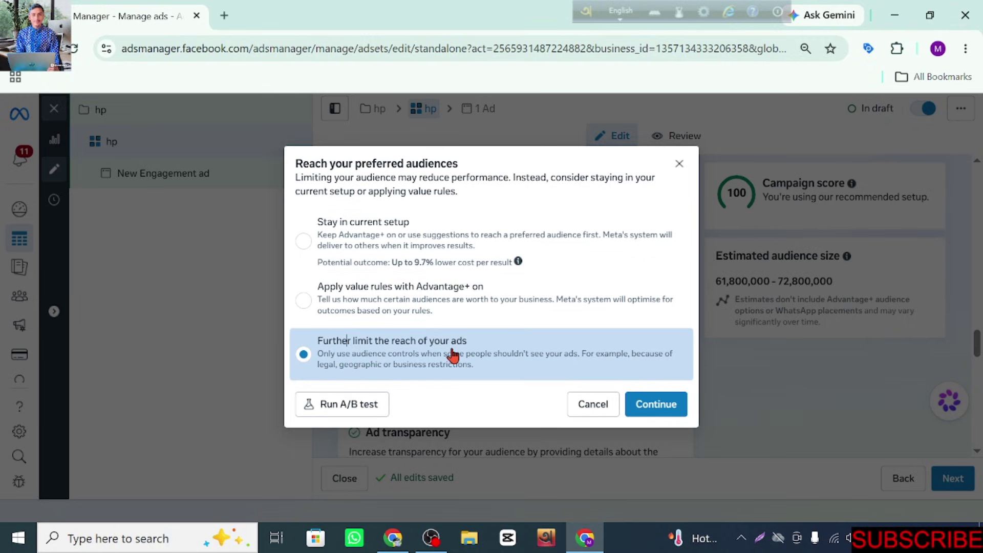
click(663, 407)
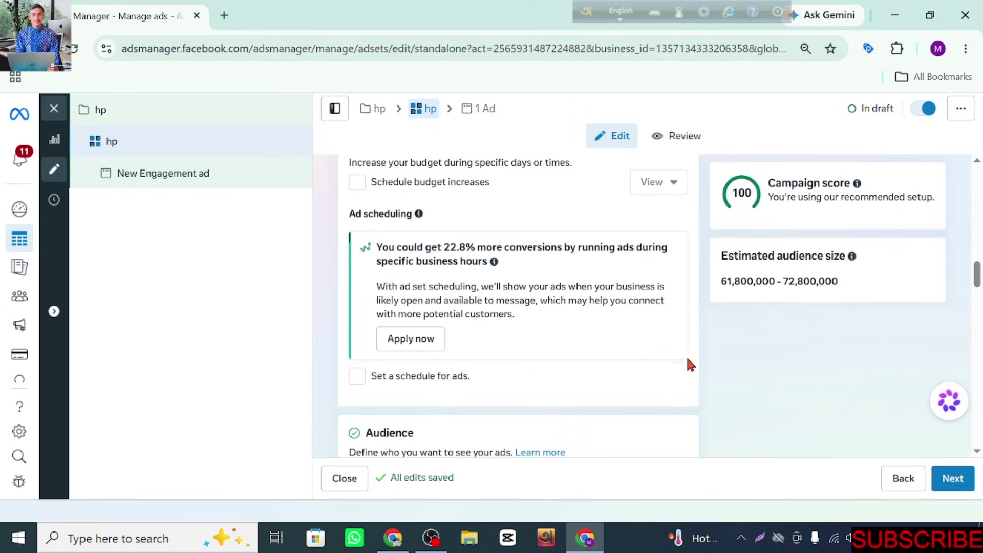
Step: Change the ad set's message destinations from automatic to Manual destination, with Messenger for ShopNest BD as the messaging app
scroll(687, 359, up, 10)
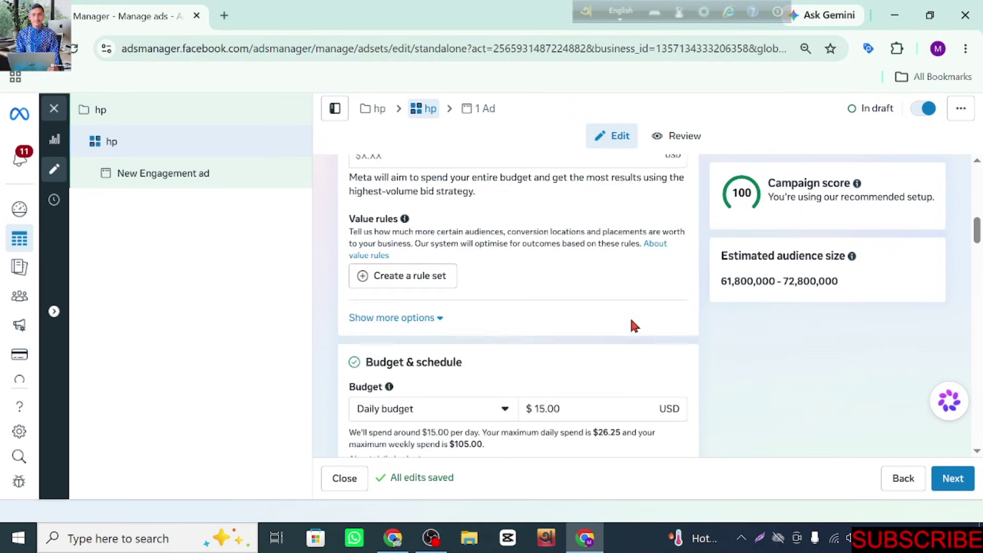
scroll(631, 321, up, 10)
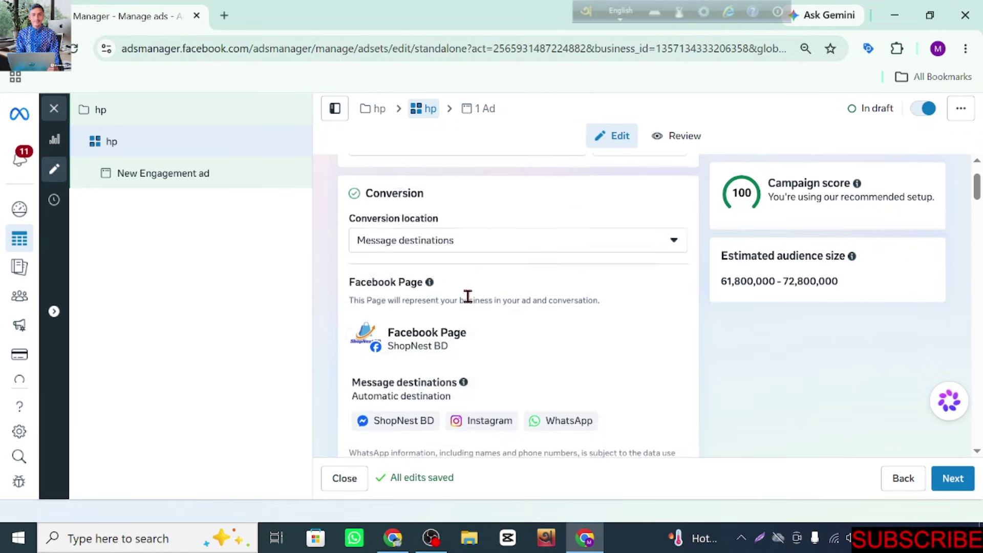
scroll(533, 389, down, 2)
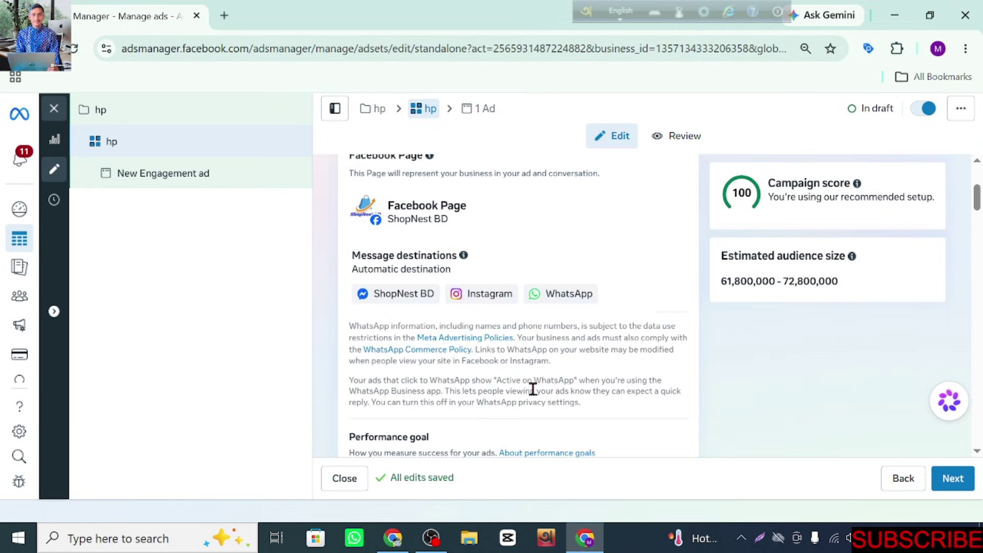
click(680, 261)
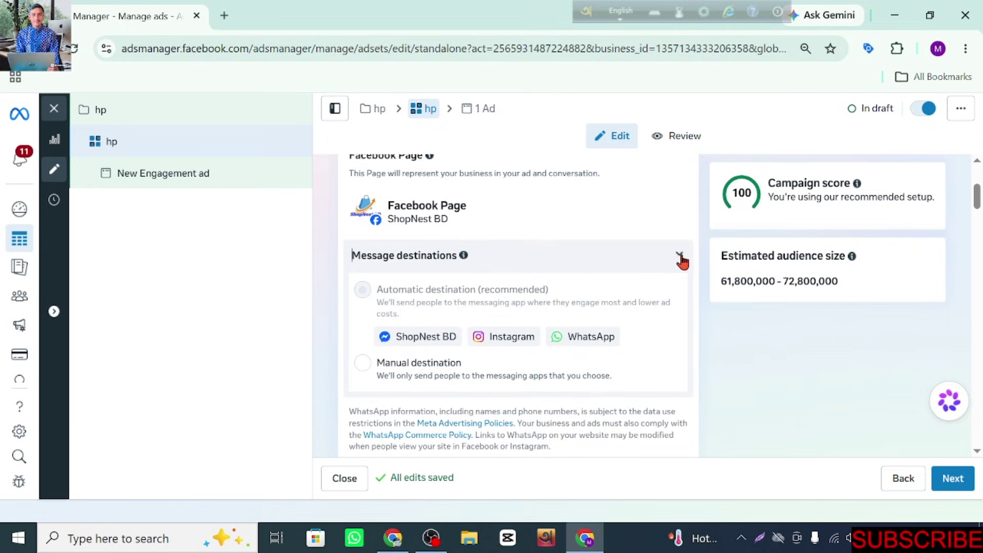
click(363, 363)
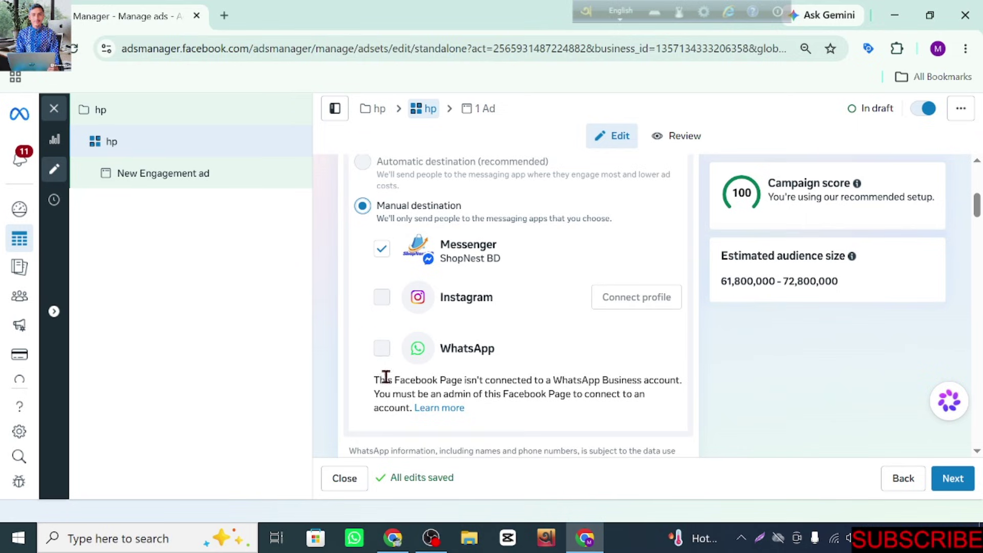
scroll(444, 302, down, 1)
scroll(441, 307, up, 1)
Step: Review the ad set's budget type options and change the budget to Lifetime budget
scroll(717, 353, down, 10)
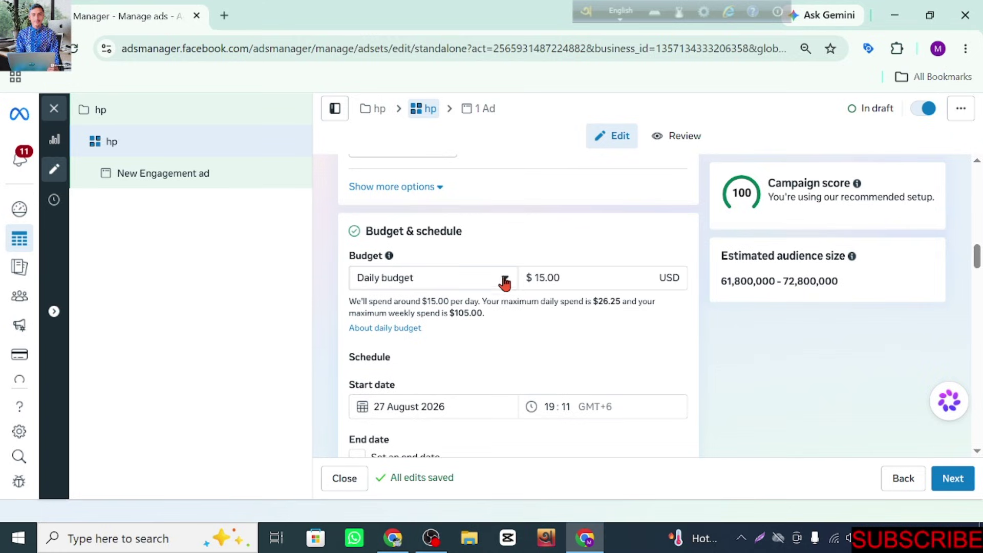
click(505, 280)
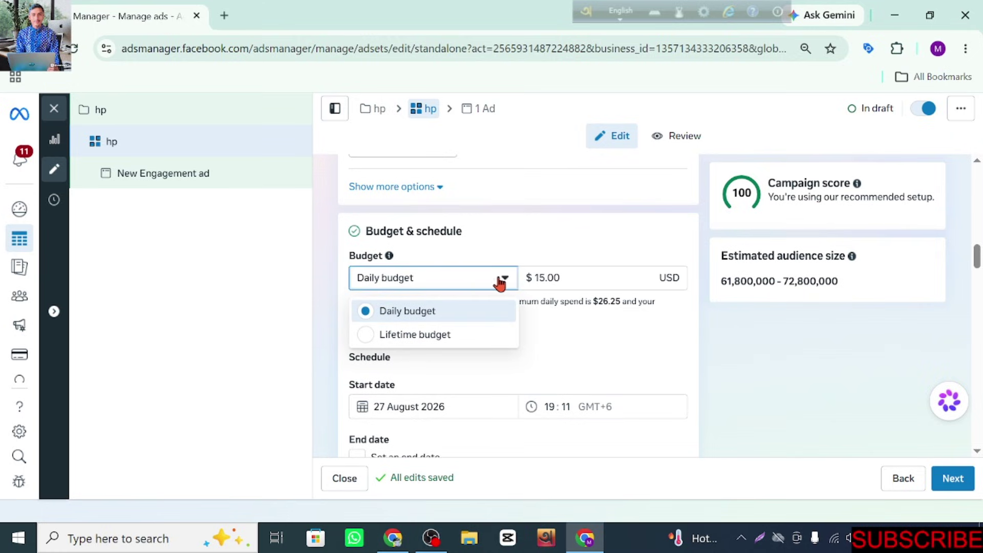
click(521, 219)
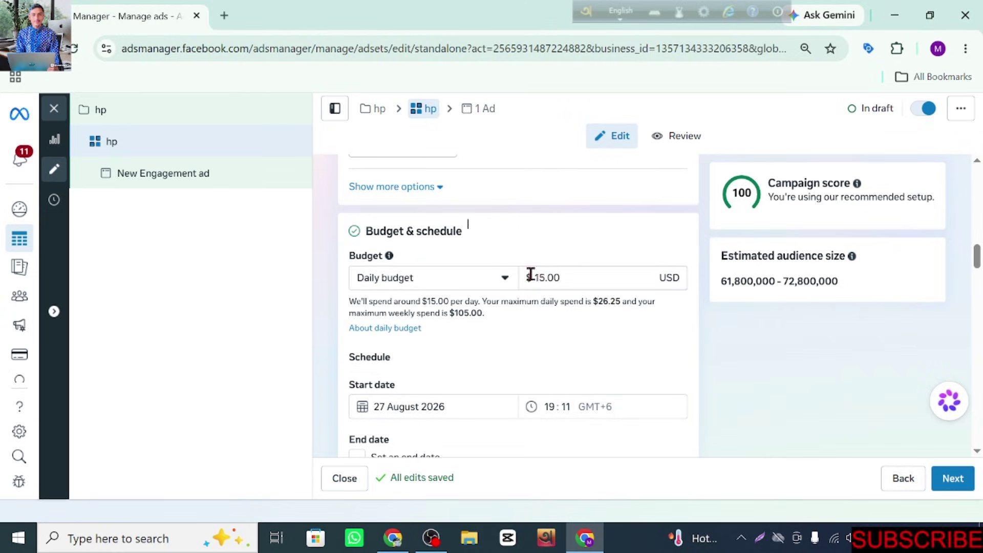
click(499, 286)
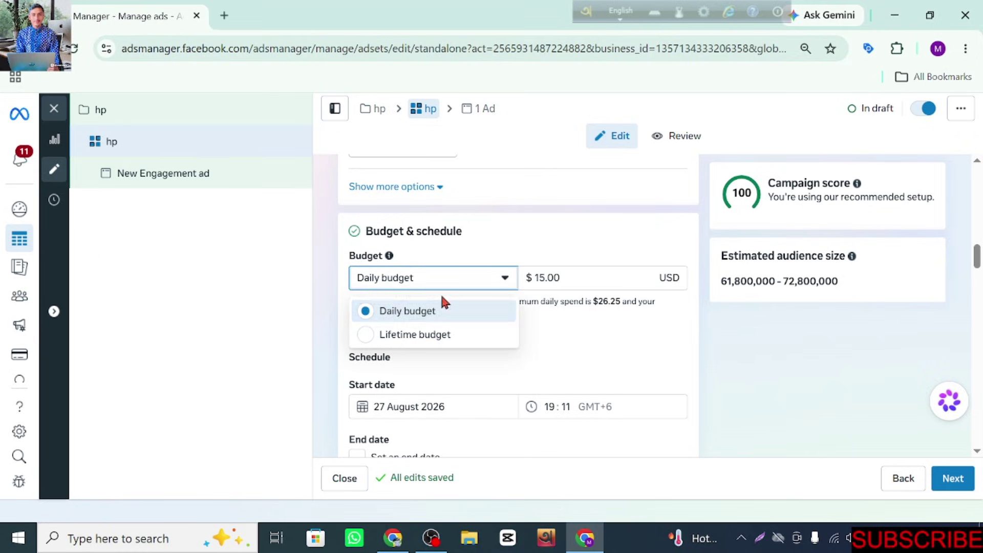
click(484, 334)
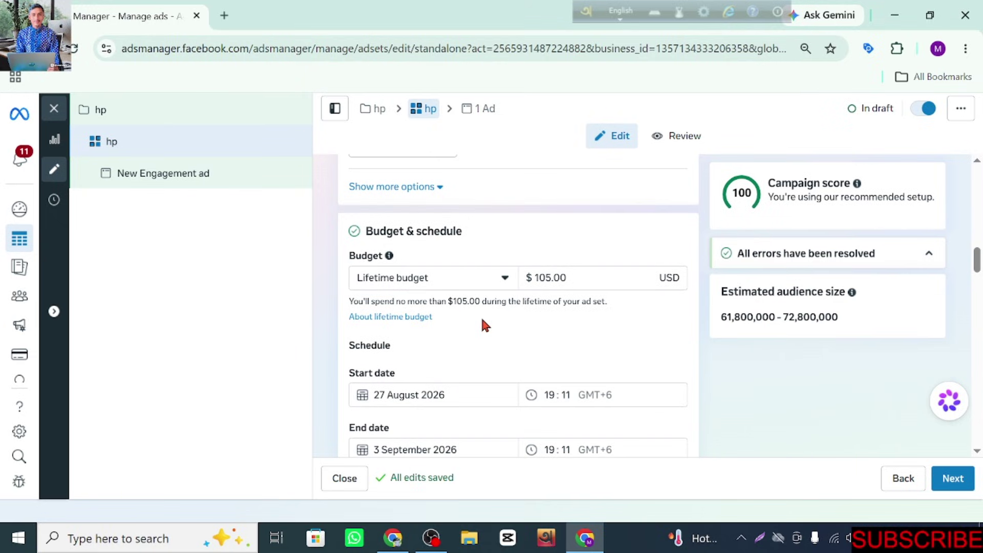
Step: Set the ad set's lifetime budget to 30.00 USD
click(551, 279)
key(BackSpace)
key(BackSpace)
key(BackSpace)
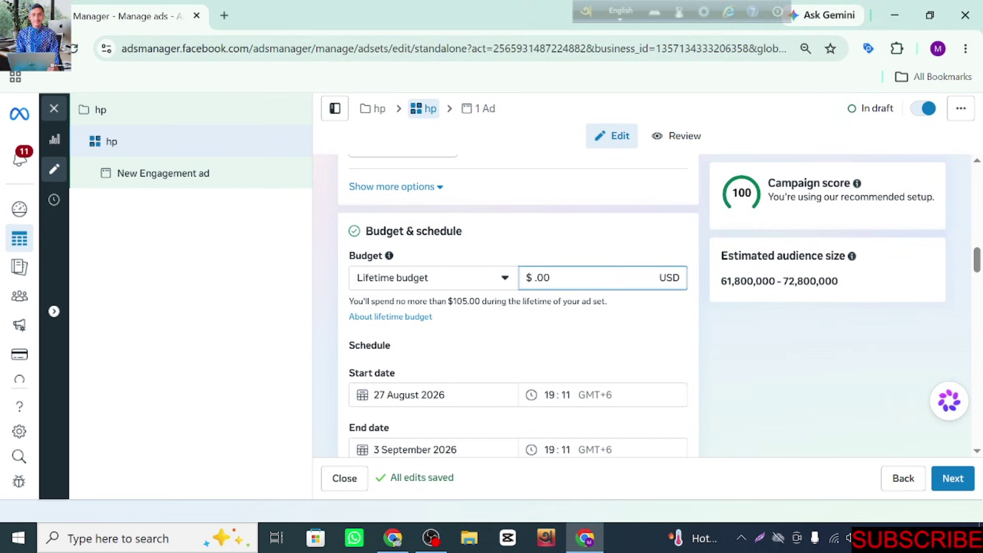
text(30)
click(657, 303)
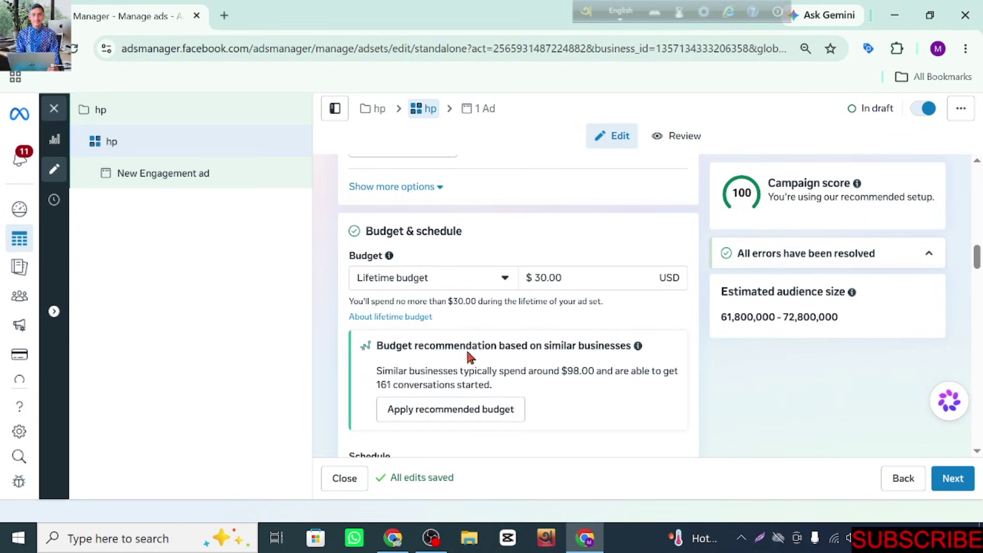
Step: Set the ad set's end date to 1 September 2026
scroll(471, 351, down, 2)
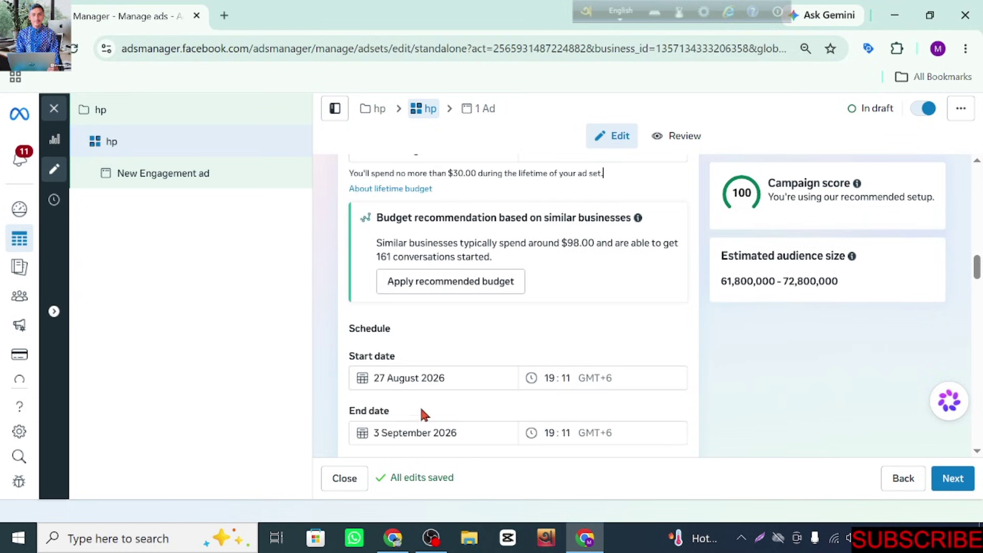
scroll(384, 395, down, 2)
click(384, 390)
scroll(381, 349, down, 1)
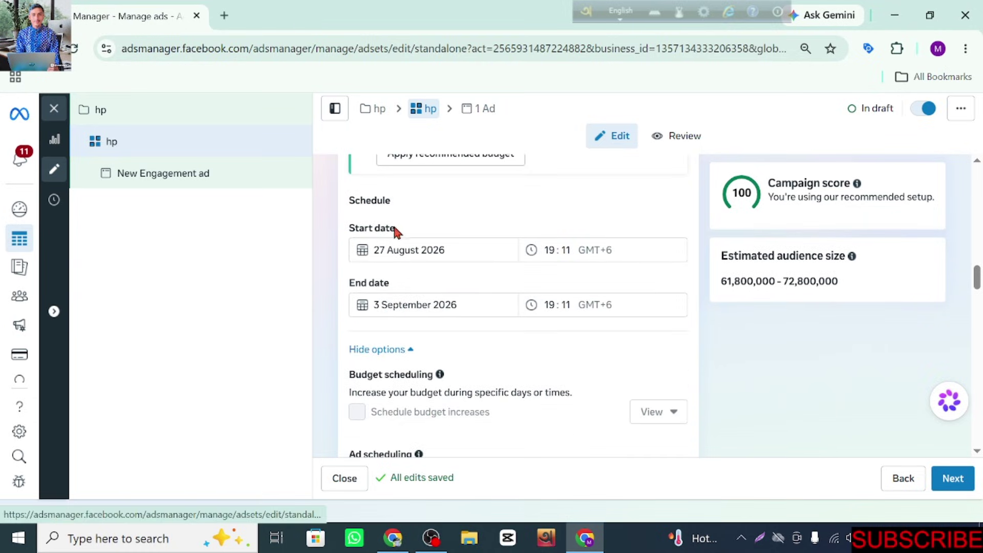
click(378, 304)
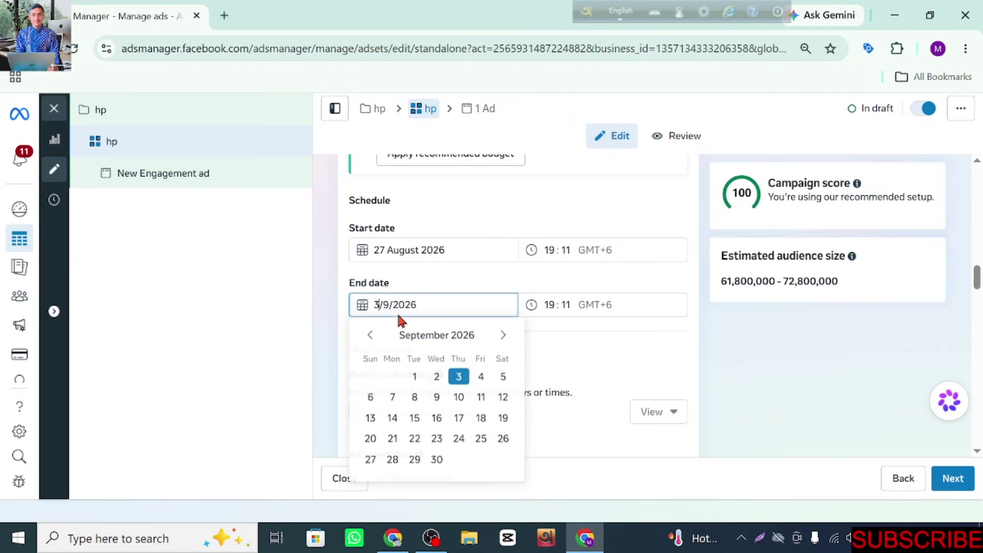
click(415, 376)
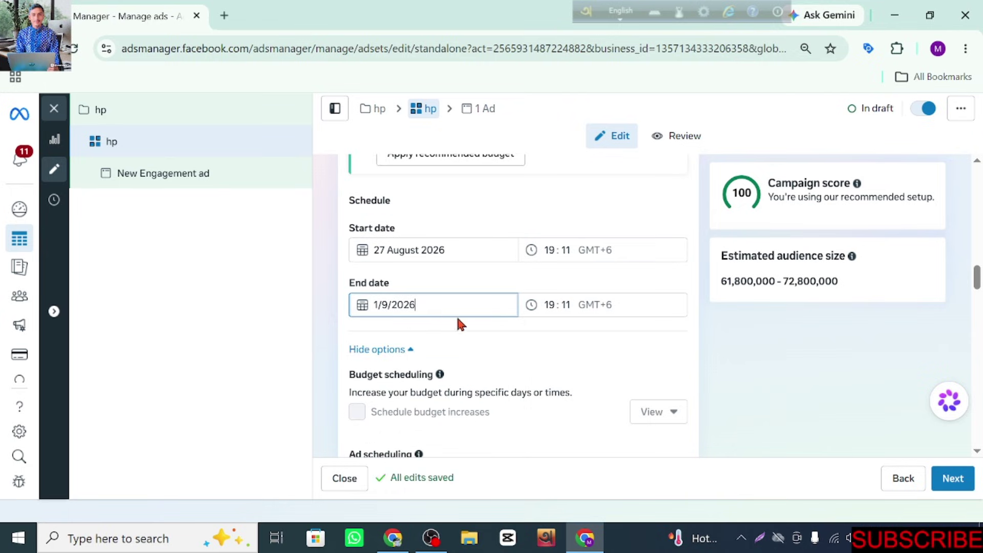
click(598, 279)
Step: Review the ad set's lifetime budget, start and end dates, and scheduling options
scroll(515, 294, up, 5)
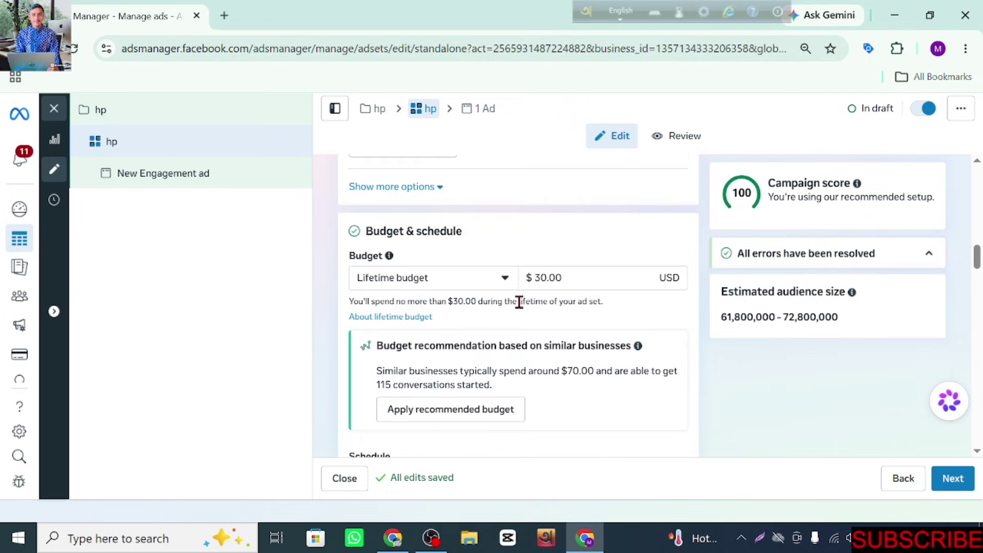
scroll(606, 284, down, 8)
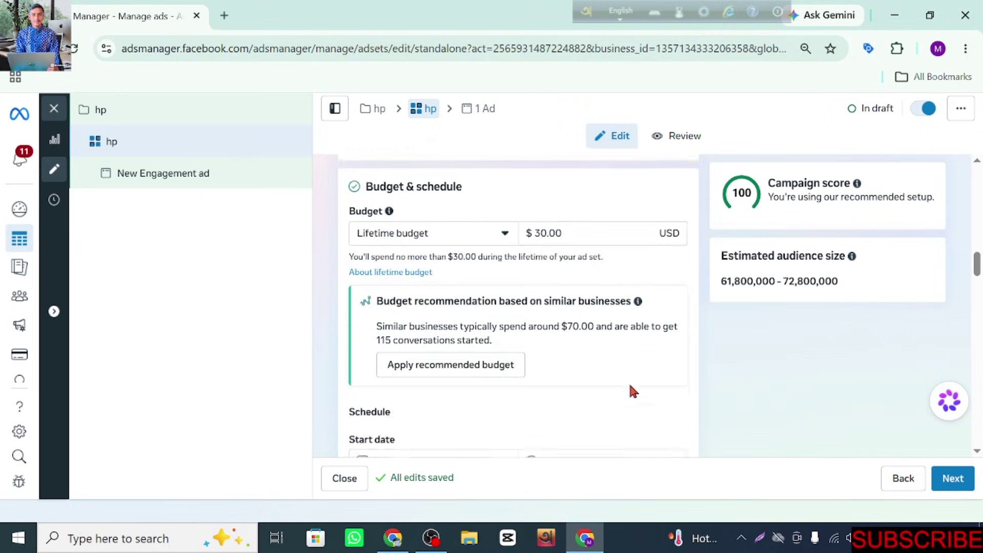
scroll(416, 389, down, 1)
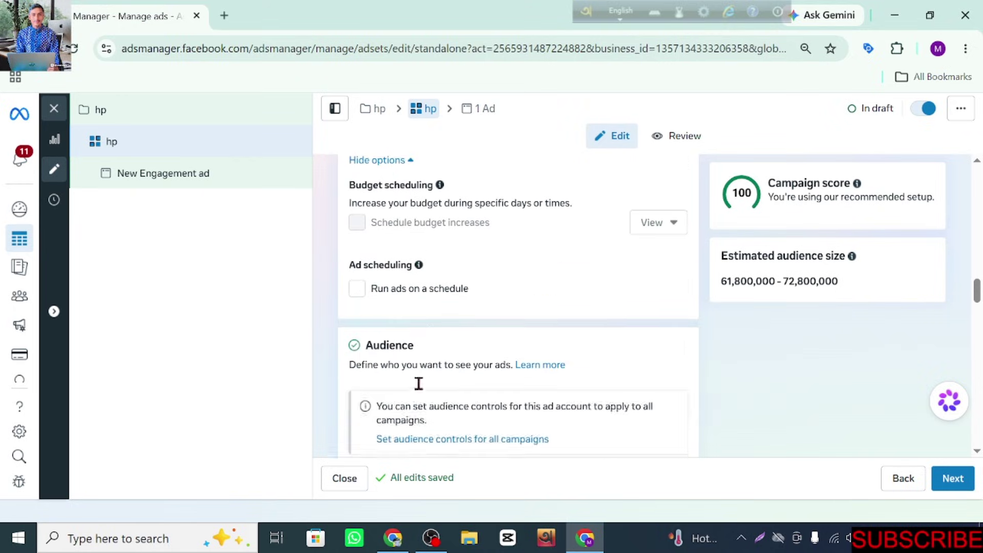
scroll(424, 386, up, 4)
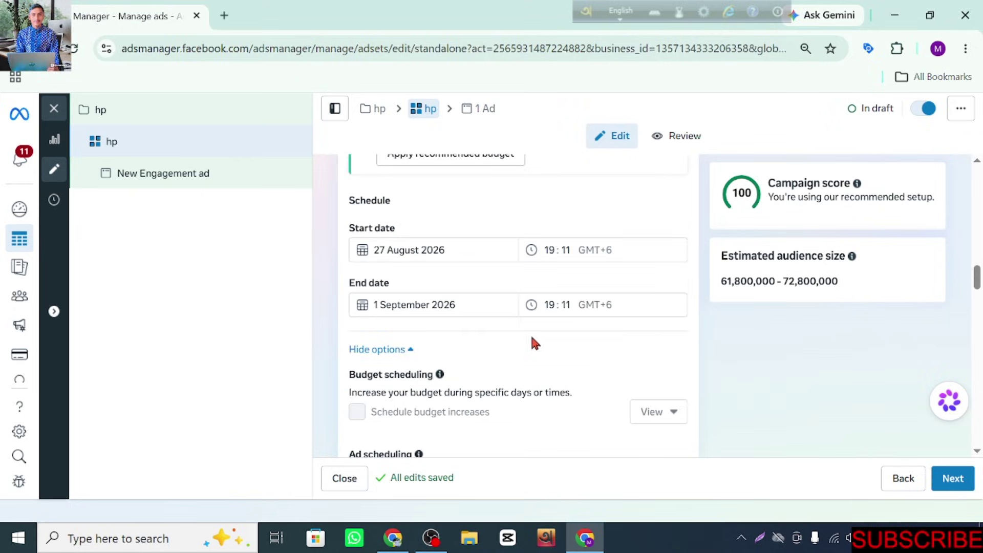
scroll(582, 242, up, 5)
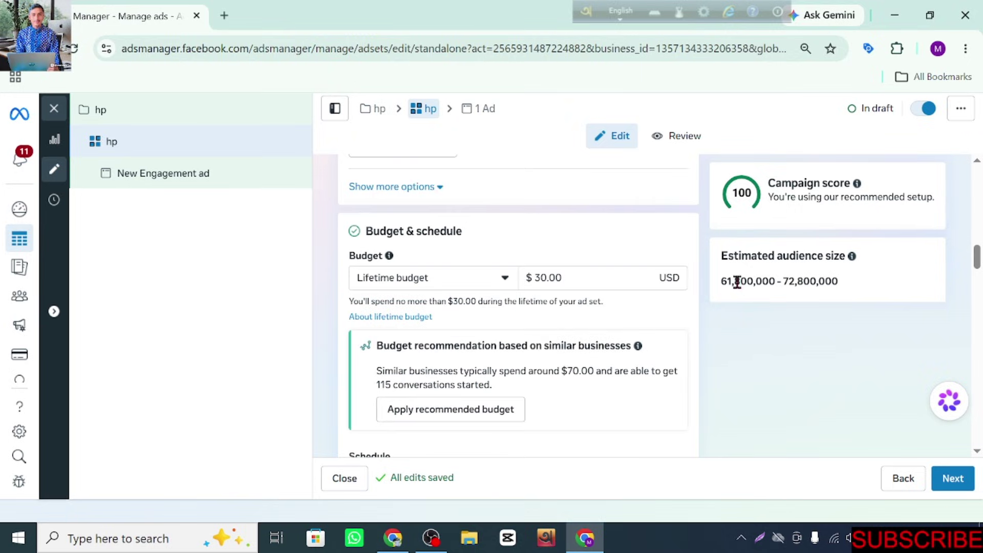
scroll(615, 419, up, 2)
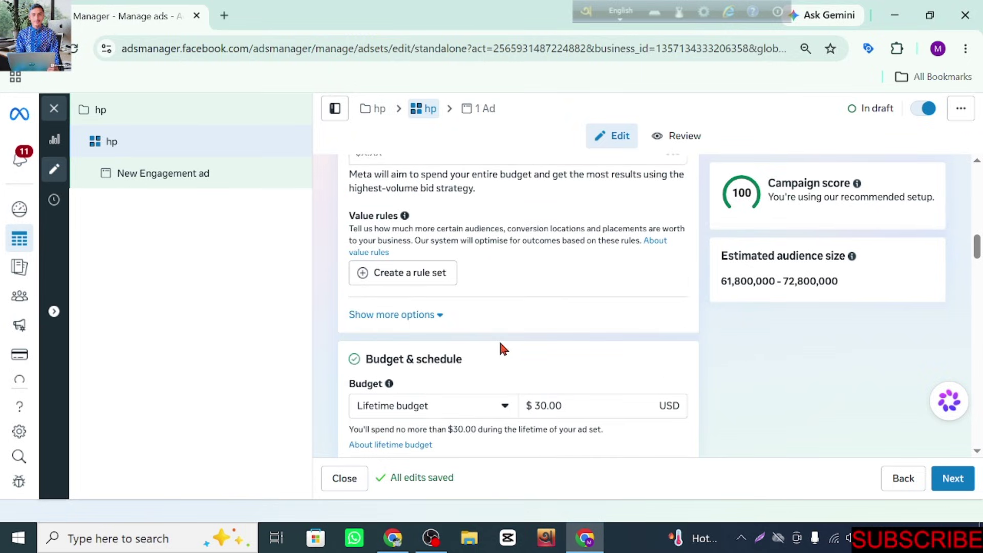
Step: Open the audience's included locations for editing and display the map for the Bangladesh location
scroll(502, 348, down, 10)
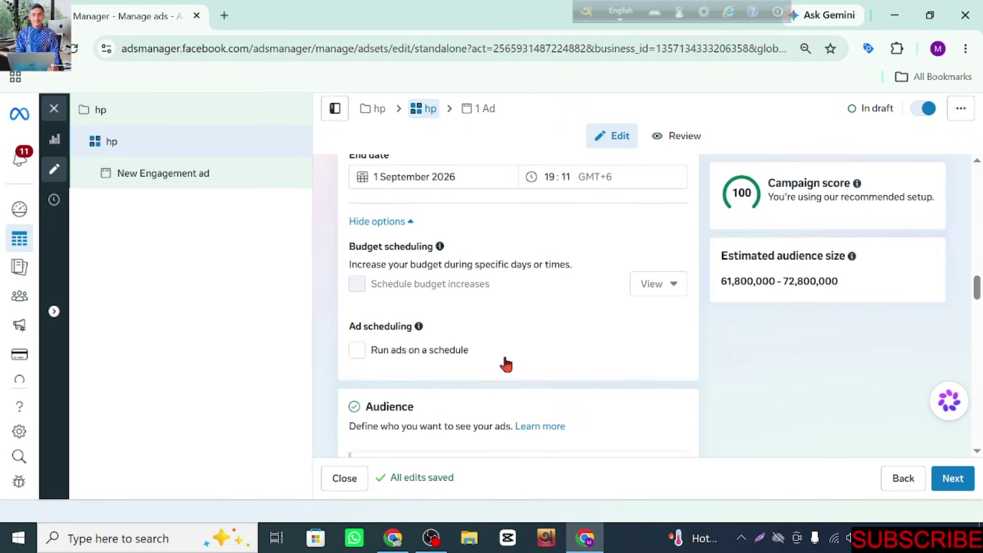
scroll(506, 364, down, 2)
scroll(627, 335, down, 5)
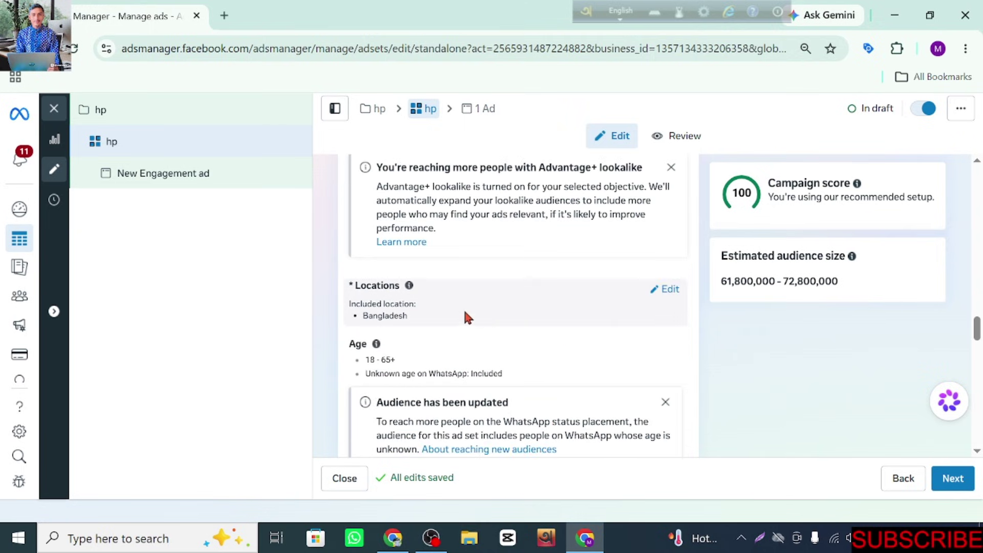
click(669, 291)
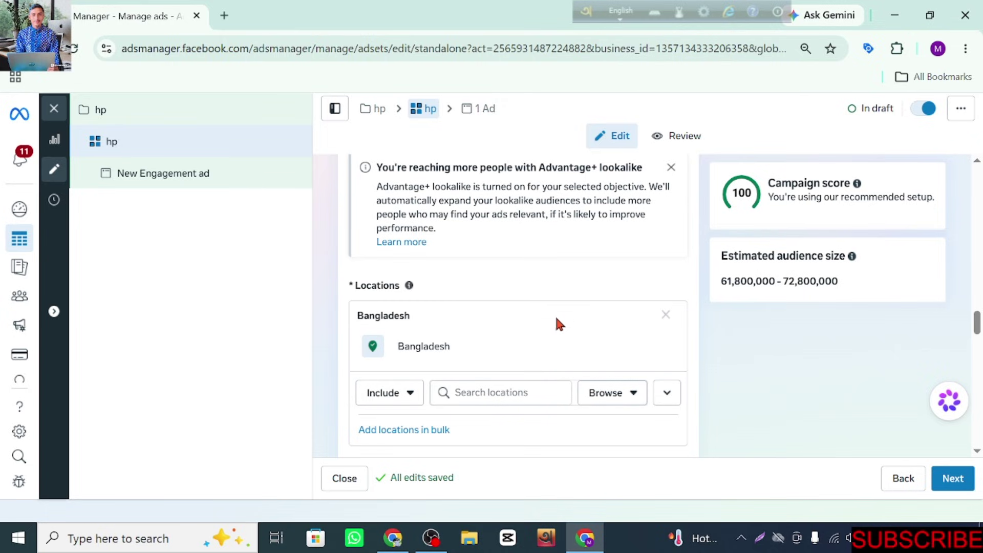
scroll(524, 322, down, 3)
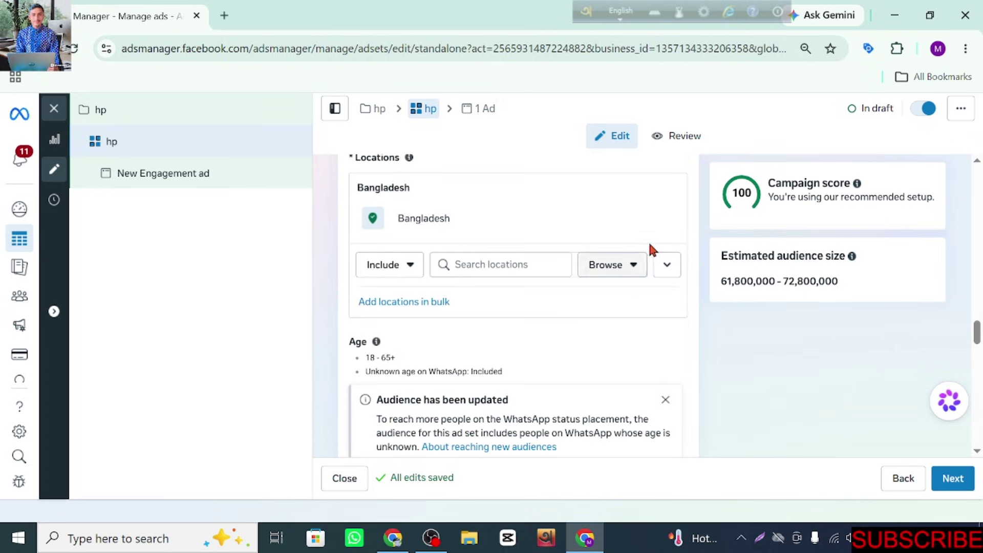
mouse_move(641, 217)
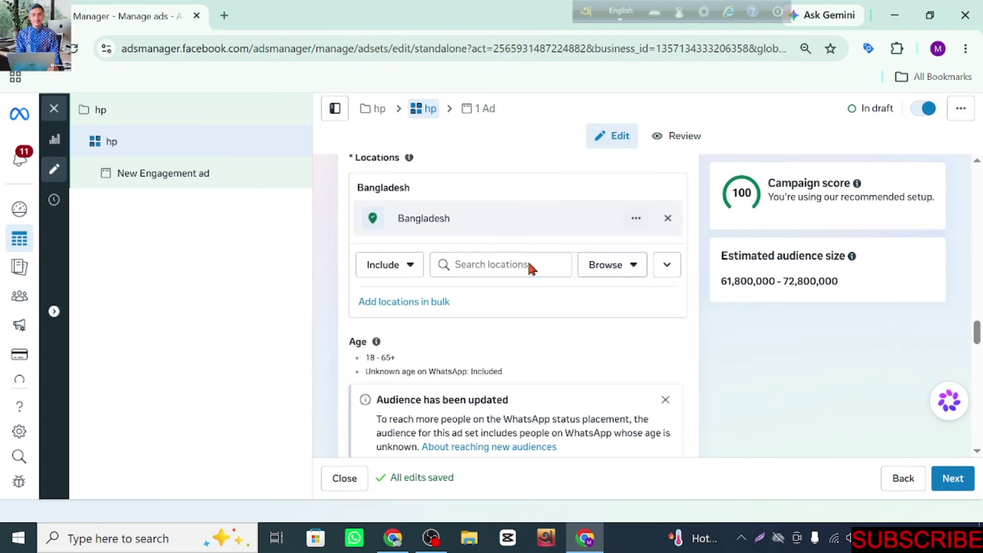
click(468, 215)
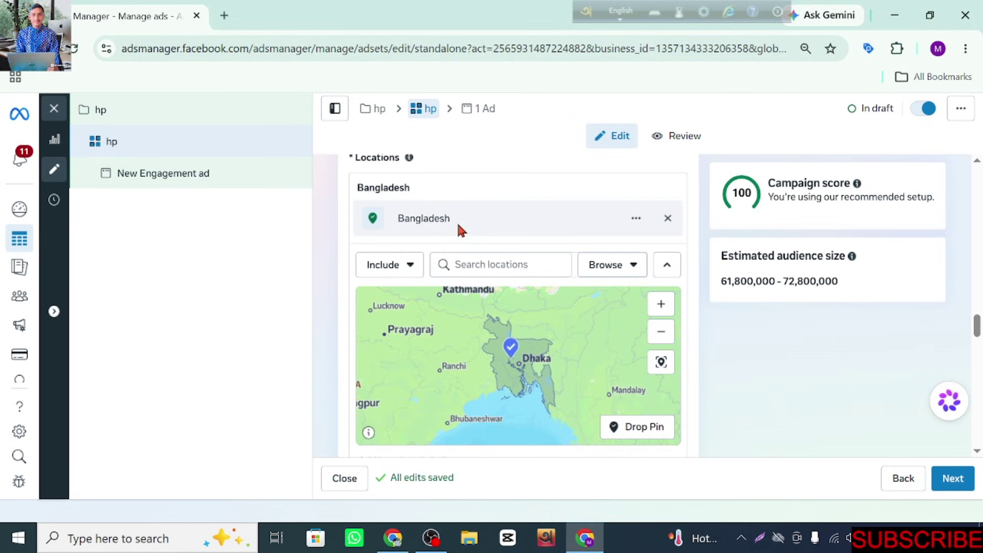
Step: Search locations for dhaka, include the city Dhaka, Dhaka Division, and set its radius to 80 km
click(484, 266)
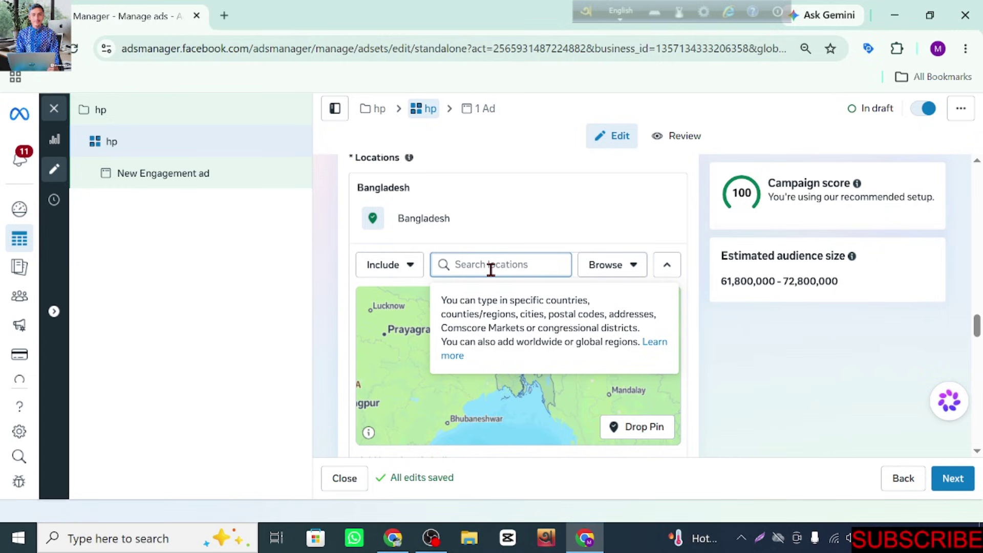
text(dhaka)
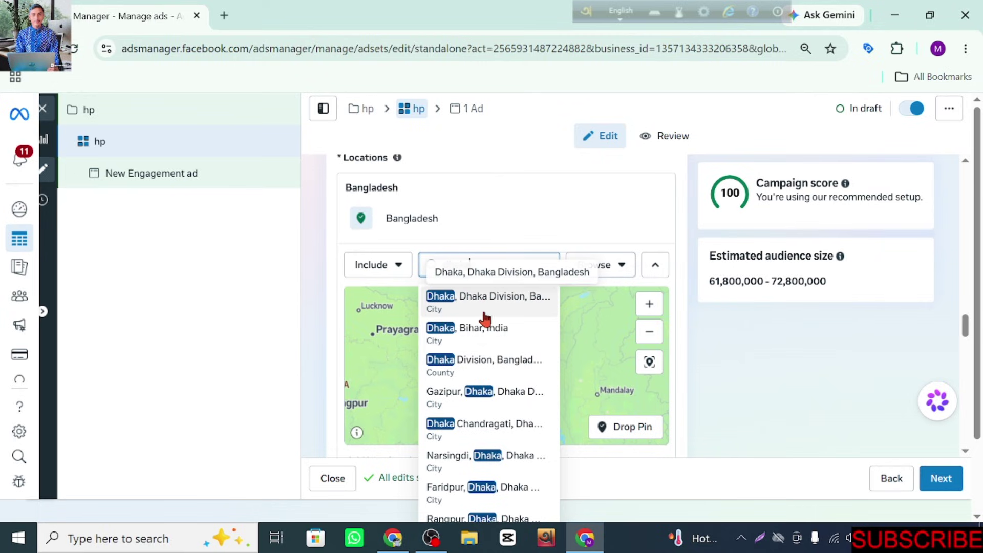
scroll(455, 384, down, 2)
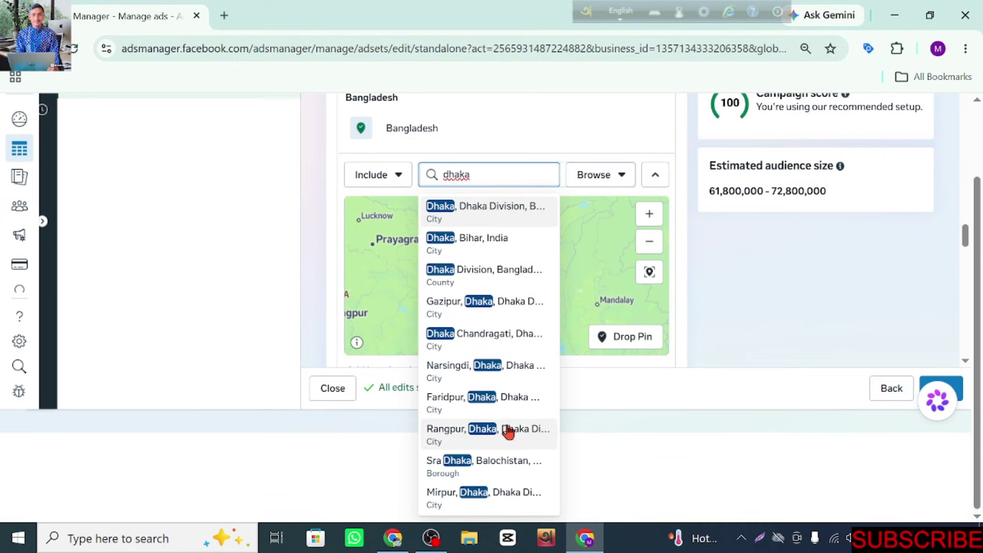
scroll(501, 355, up, 2)
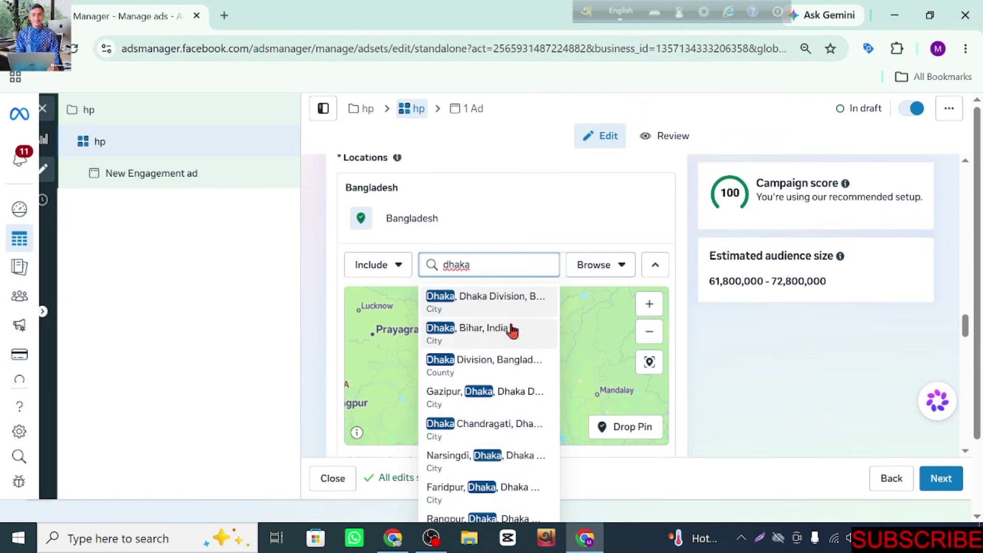
click(476, 299)
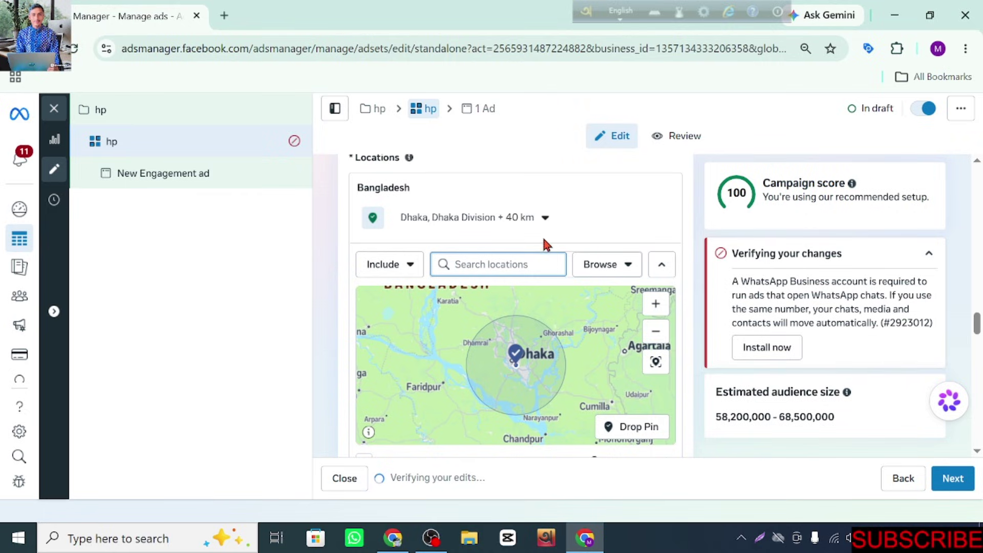
click(514, 220)
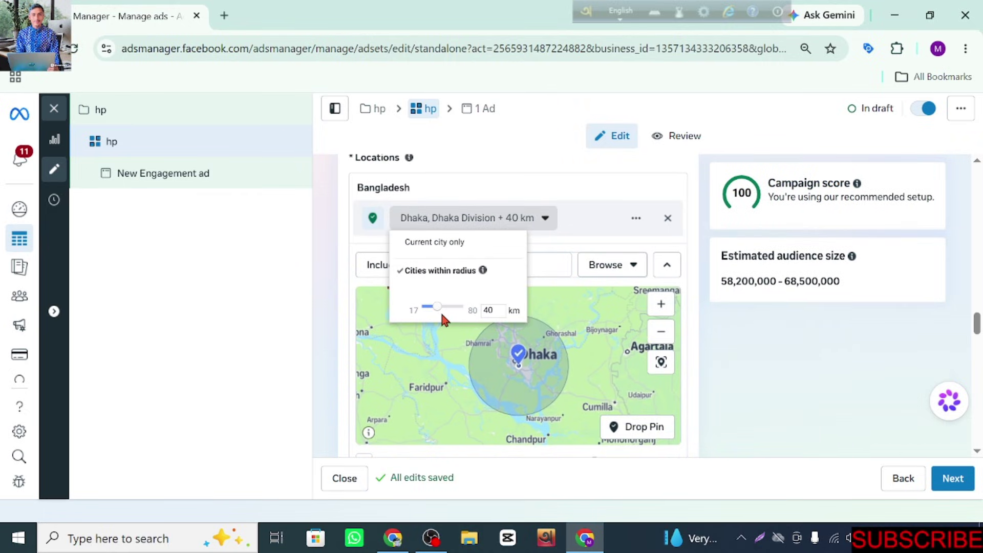
drag(438, 309, 466, 383)
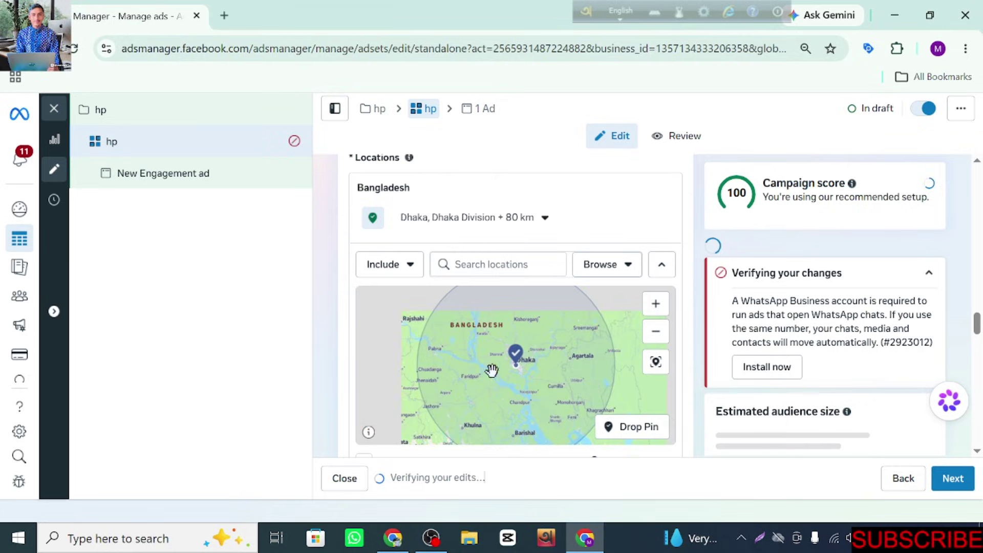
Step: Examine on the location map which areas fall within the 80 km radius around Dhaka
scroll(526, 378, up, 3)
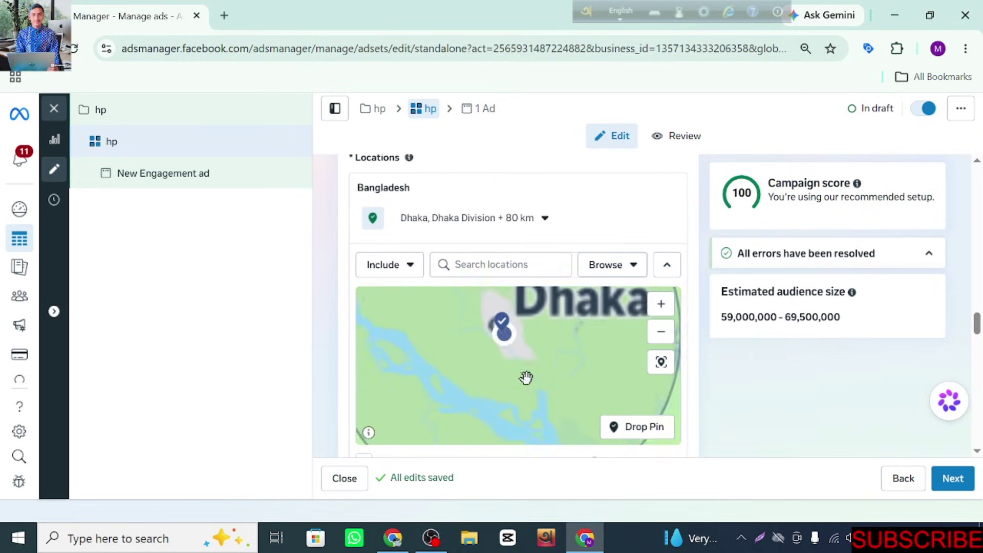
scroll(533, 392, down, 3)
scroll(535, 393, up, 3)
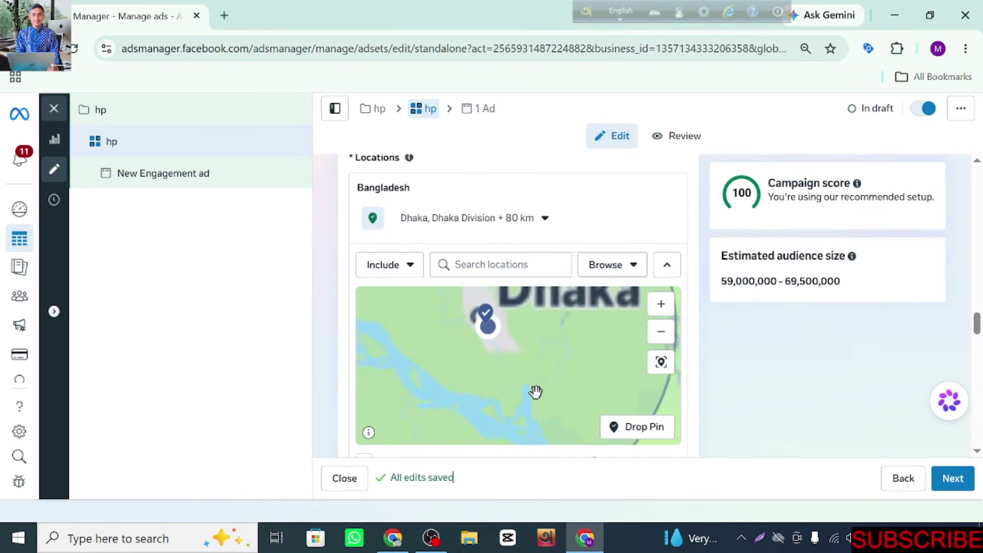
drag(581, 343, 606, 453)
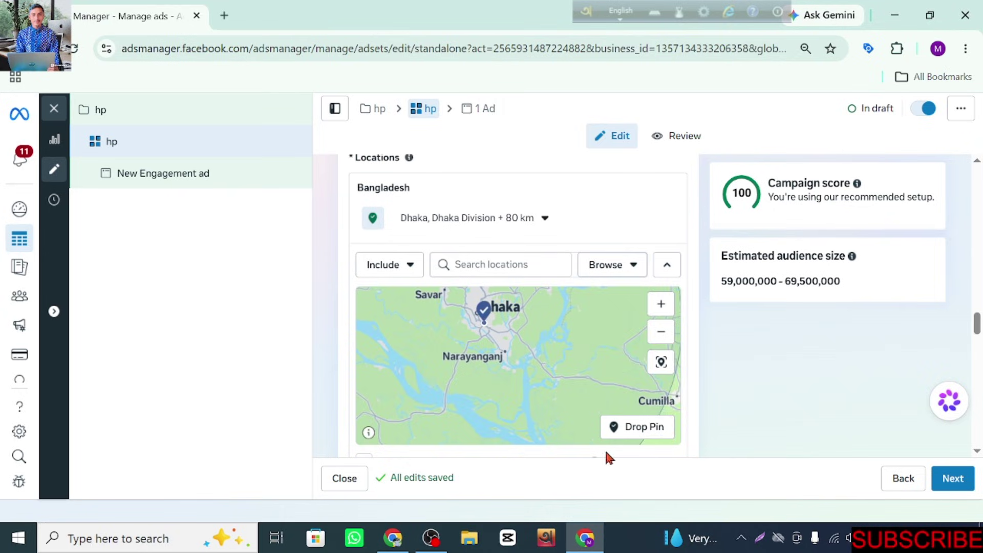
drag(504, 357, 571, 238)
drag(524, 411, 463, 342)
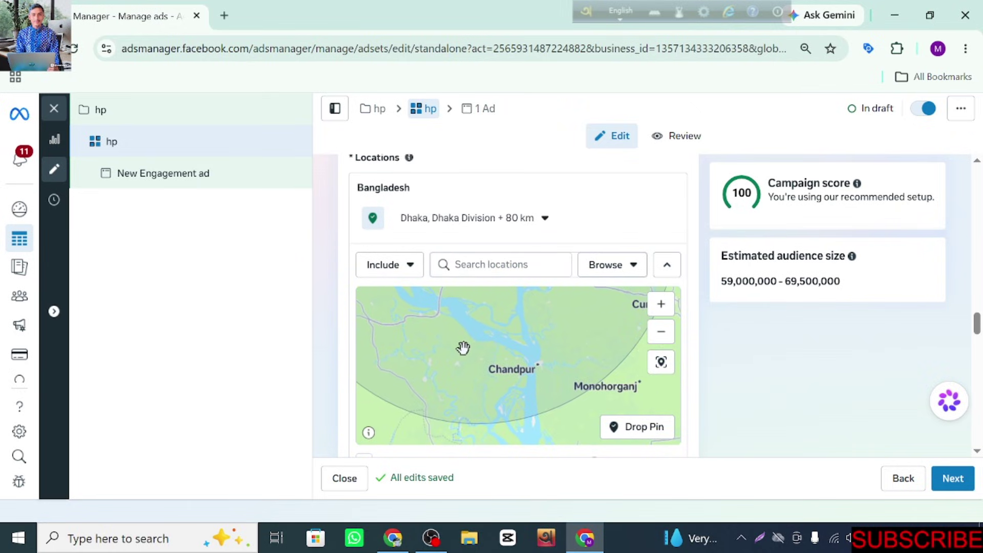
scroll(465, 355, down, 3)
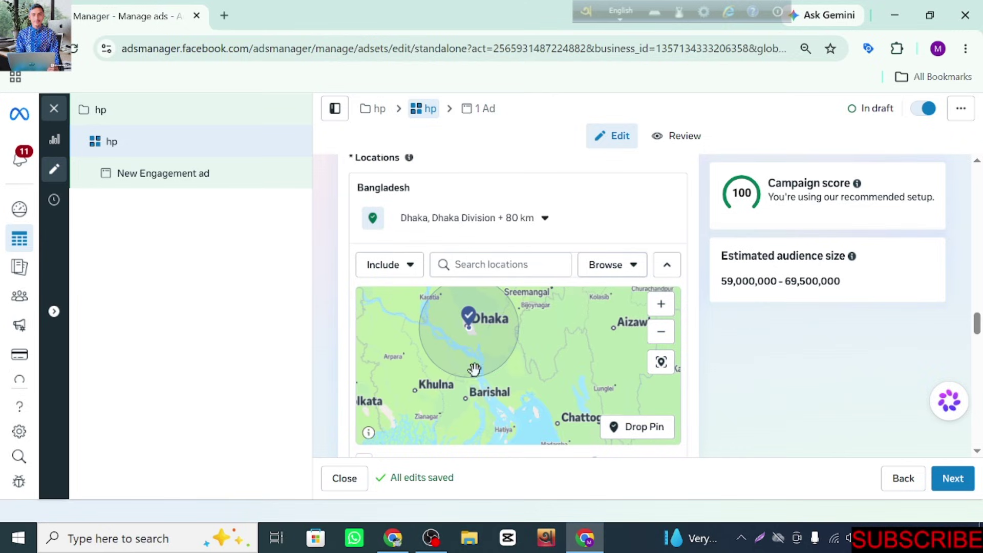
drag(518, 357, 544, 398)
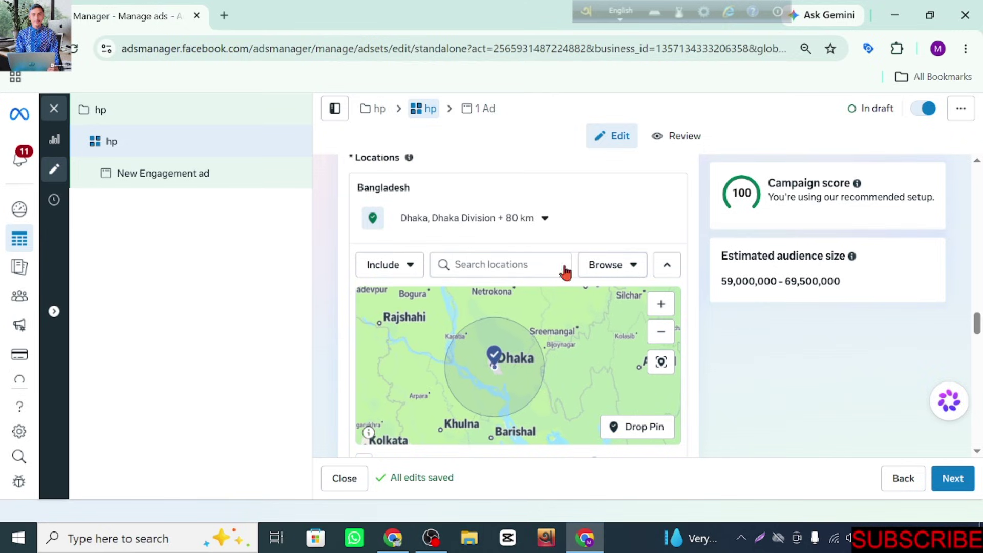
Step: Replace the Dhaka targeting with the whole country of Bangladesh and check its coverage on the map
scroll(514, 261, up, 3)
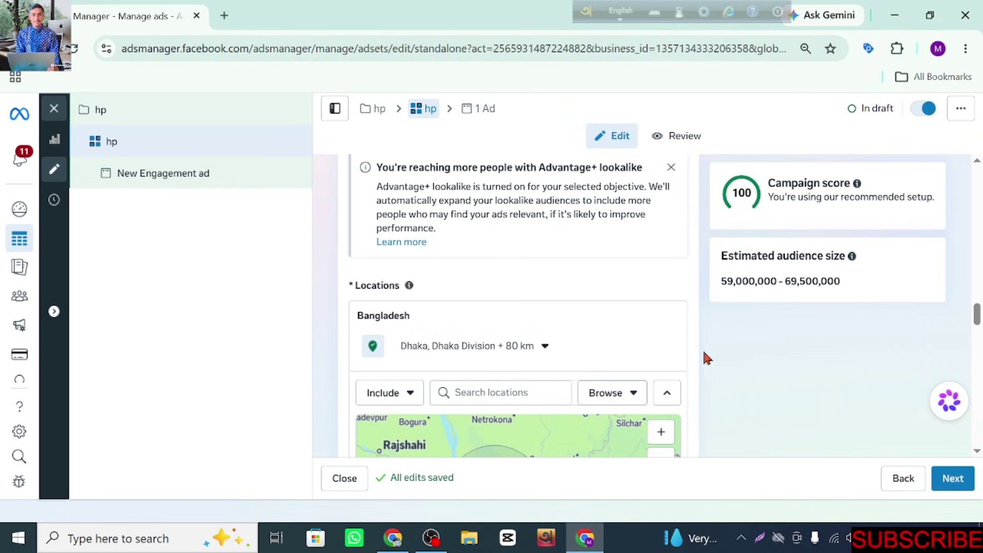
click(489, 393)
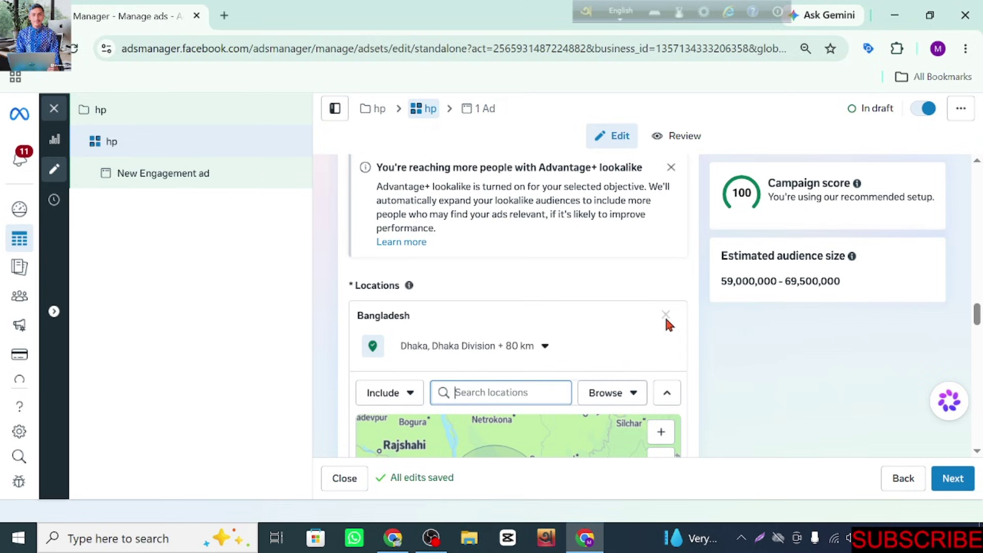
click(665, 316)
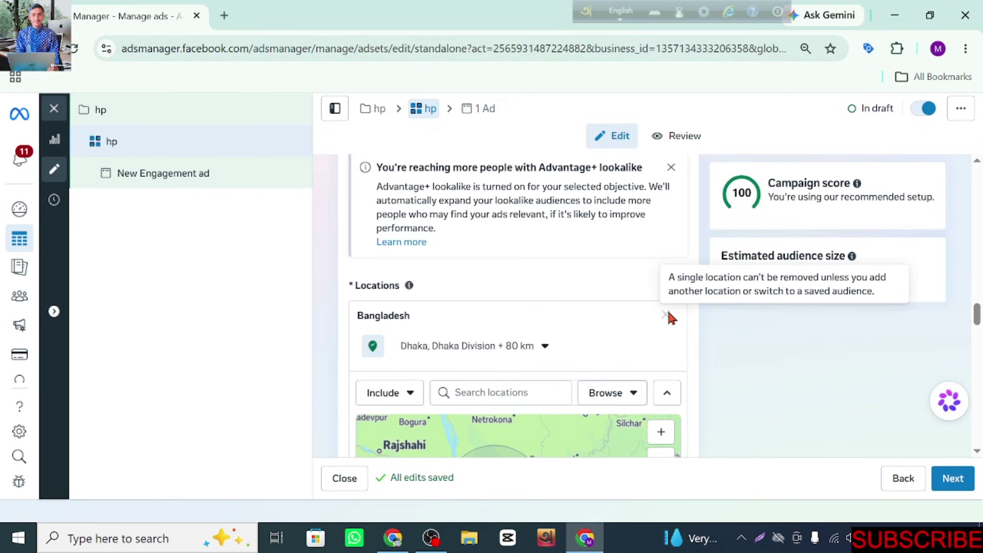
click(482, 392)
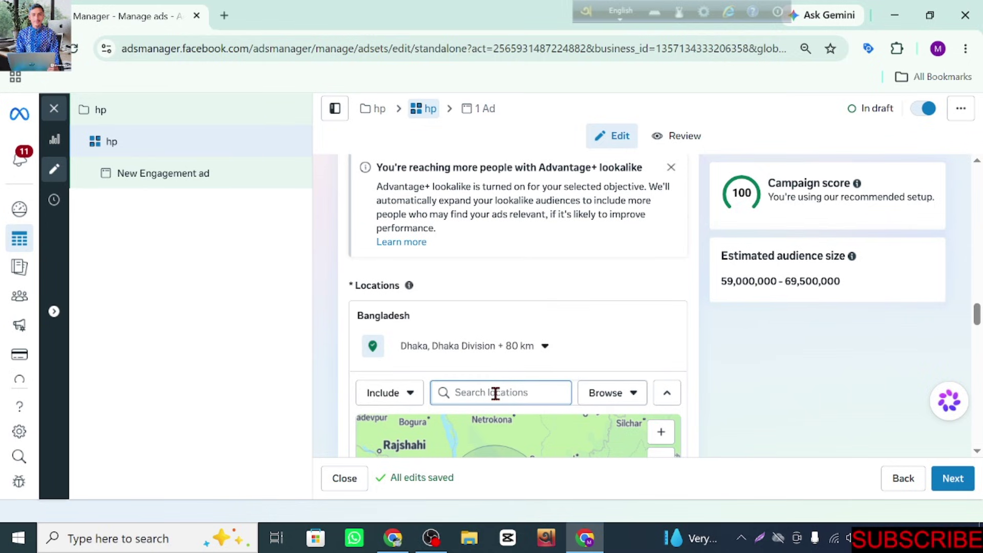
text(bangladesh)
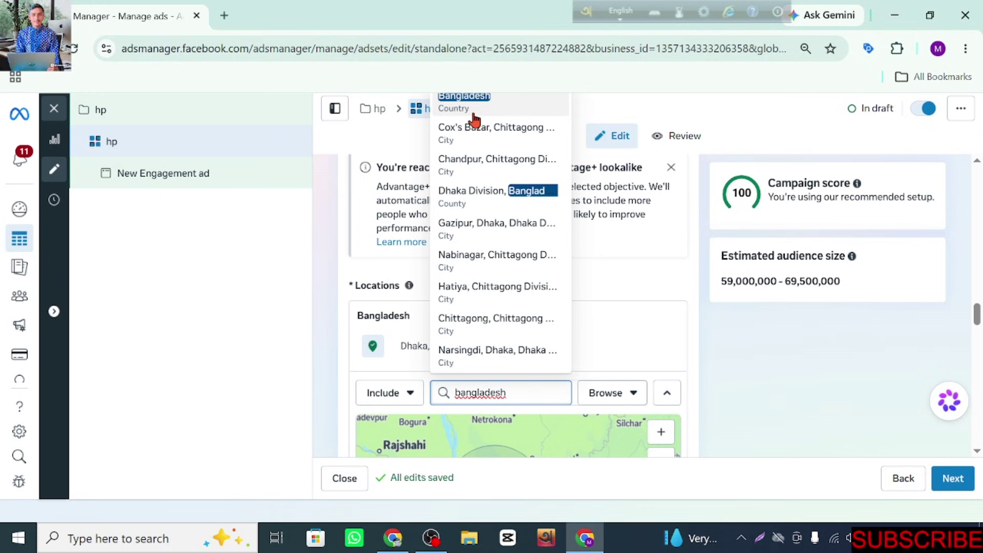
click(495, 104)
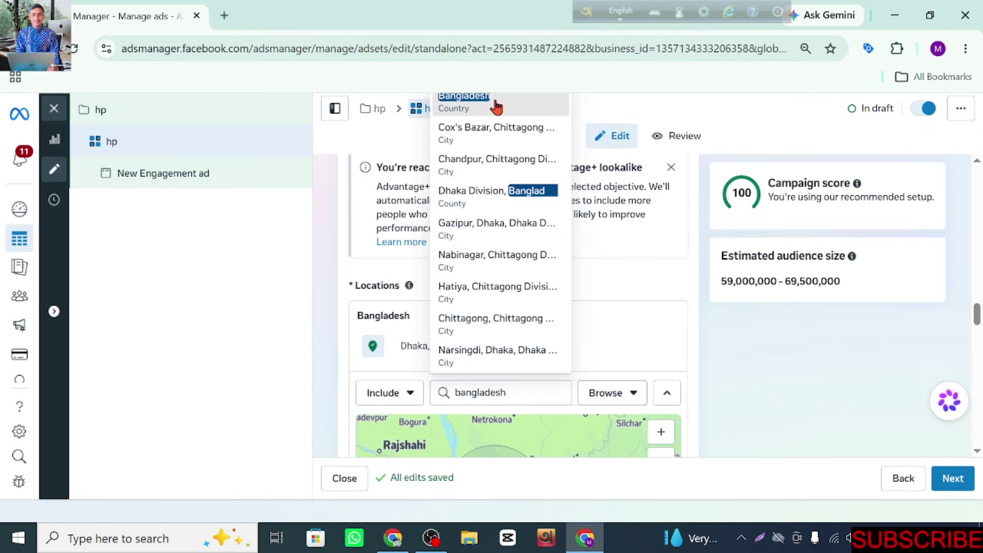
scroll(591, 345, down, 3)
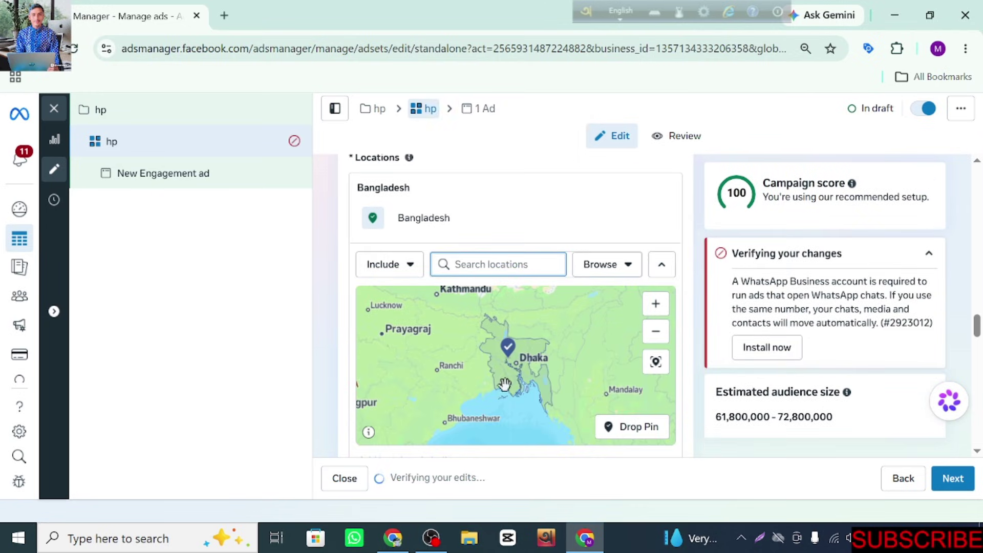
scroll(519, 364, up, 2)
scroll(543, 372, down, 2)
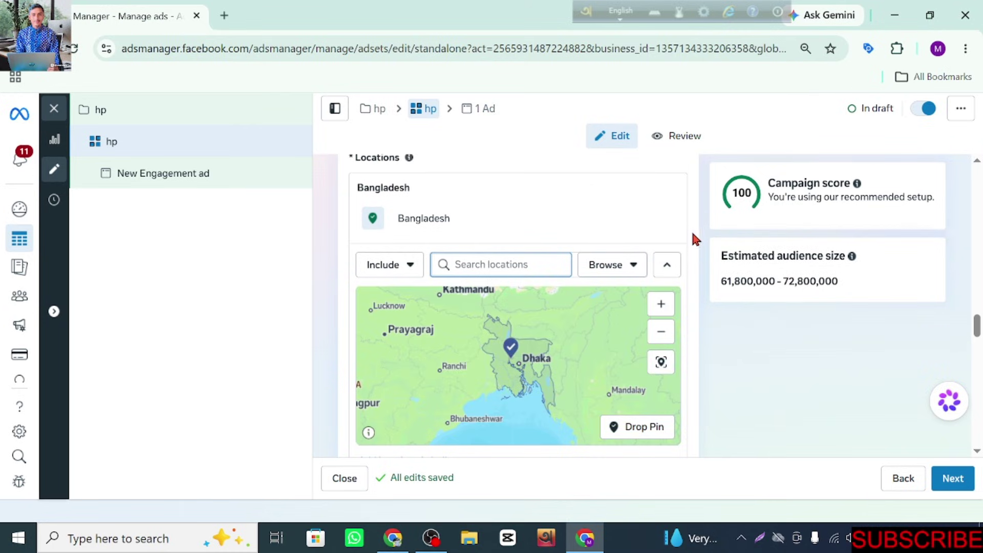
Step: Open the audience age range for editing and set the maximum age to 55
scroll(690, 229, down, 2)
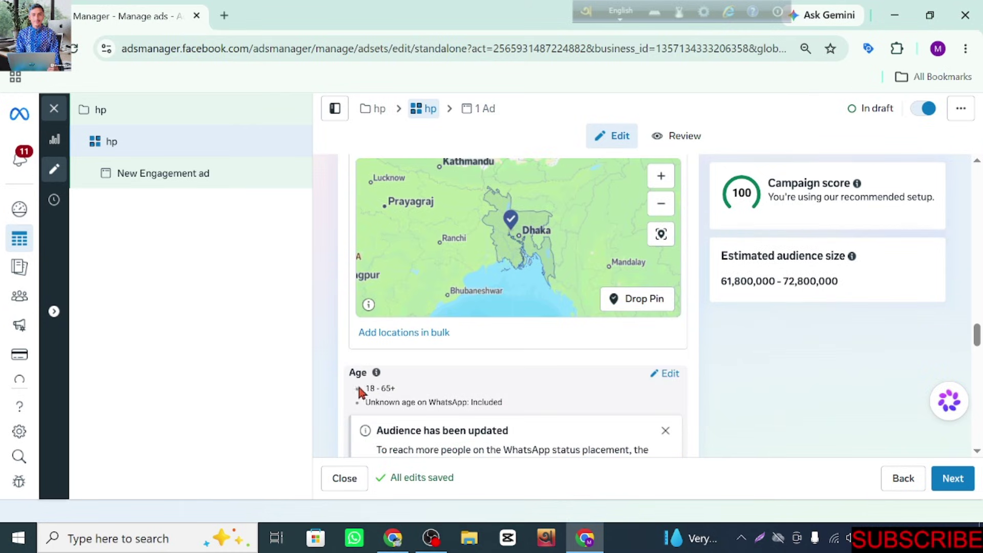
click(669, 374)
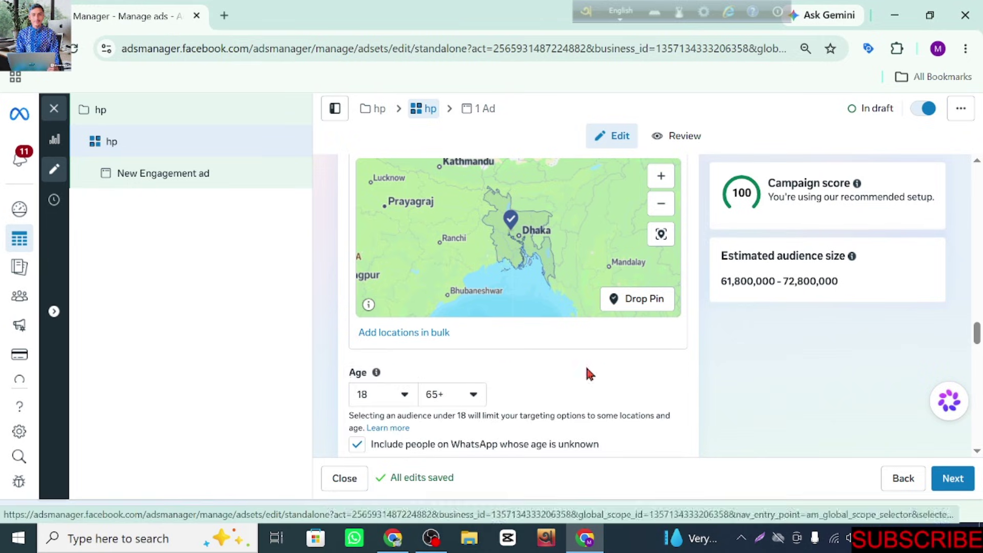
click(470, 399)
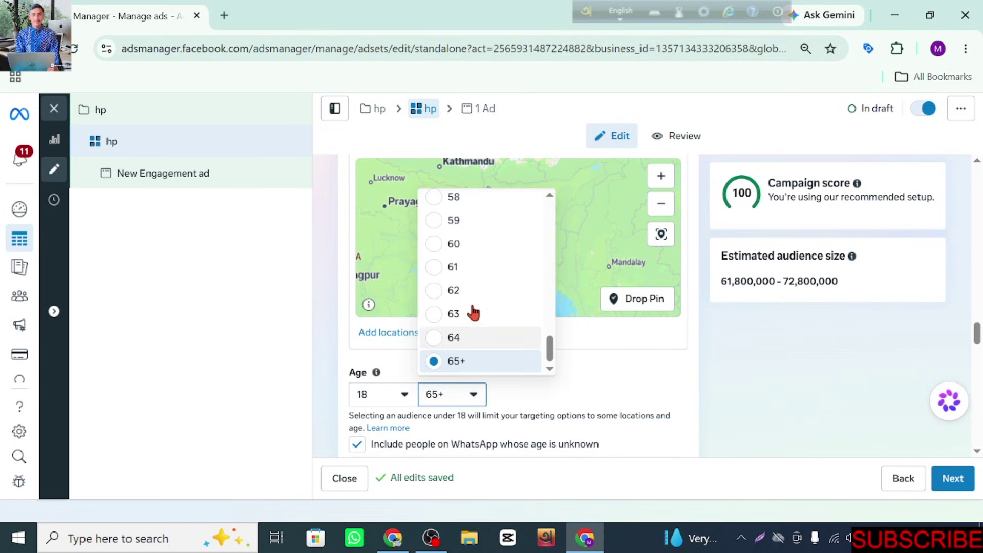
scroll(476, 287, up, 3)
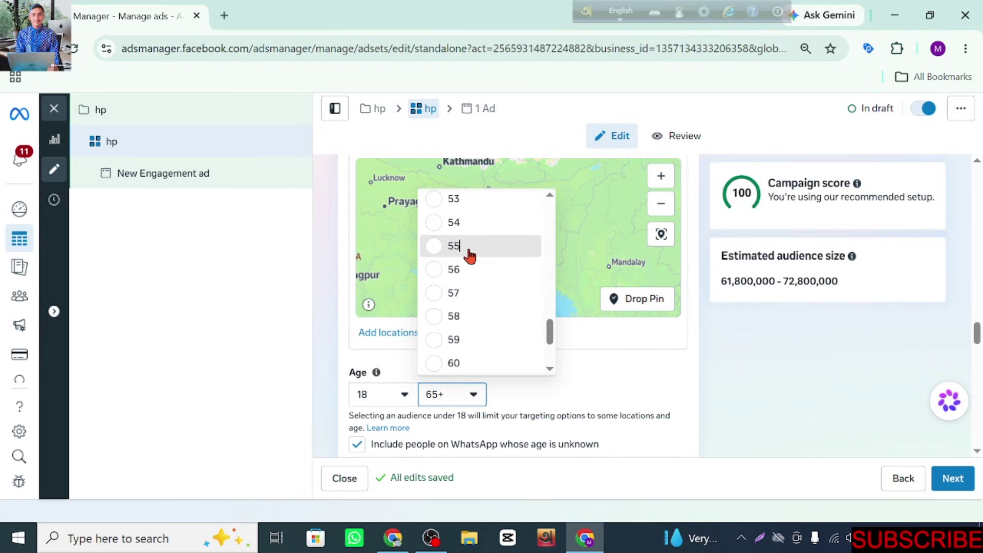
click(469, 249)
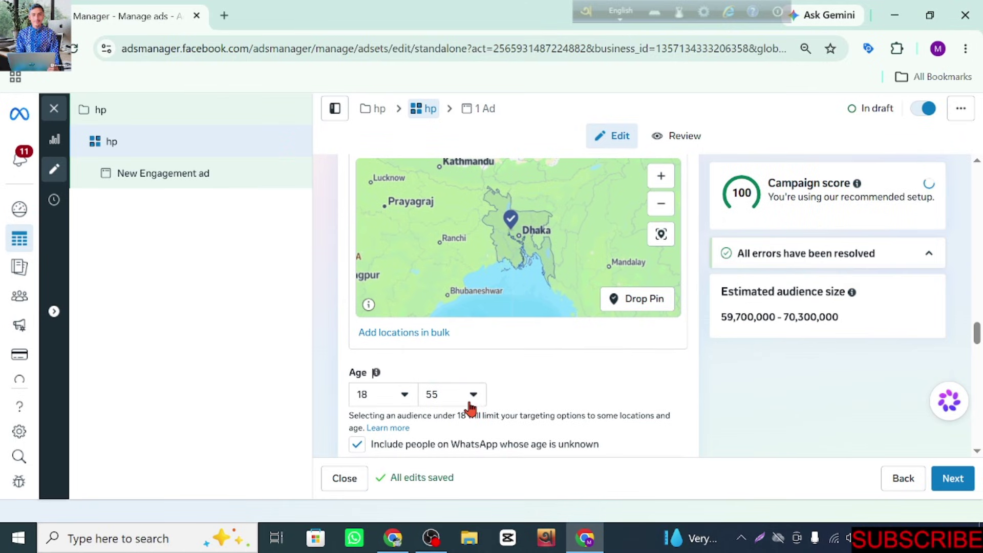
Step: Set the audience's maximum age to 50
click(470, 405)
scroll(518, 367, up, 3)
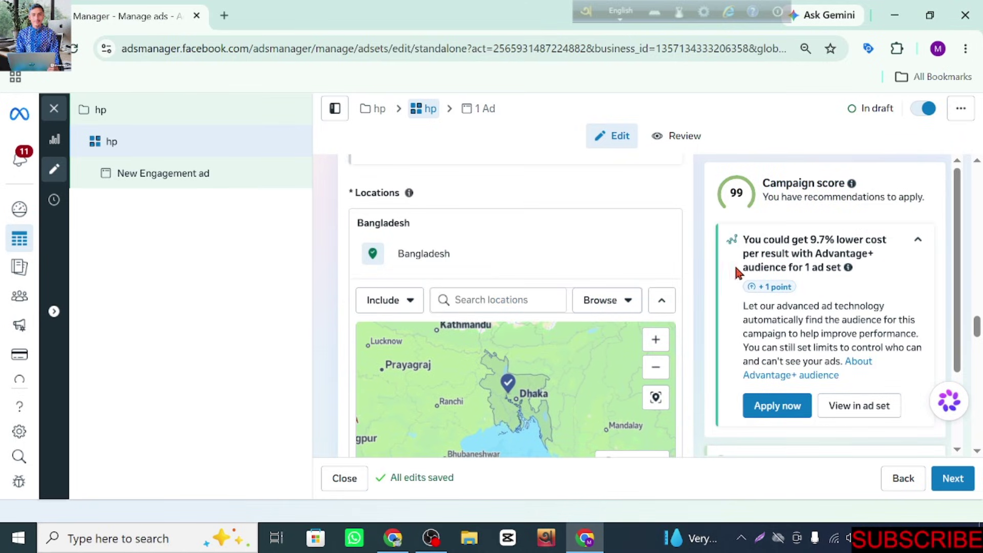
scroll(675, 247, down, 5)
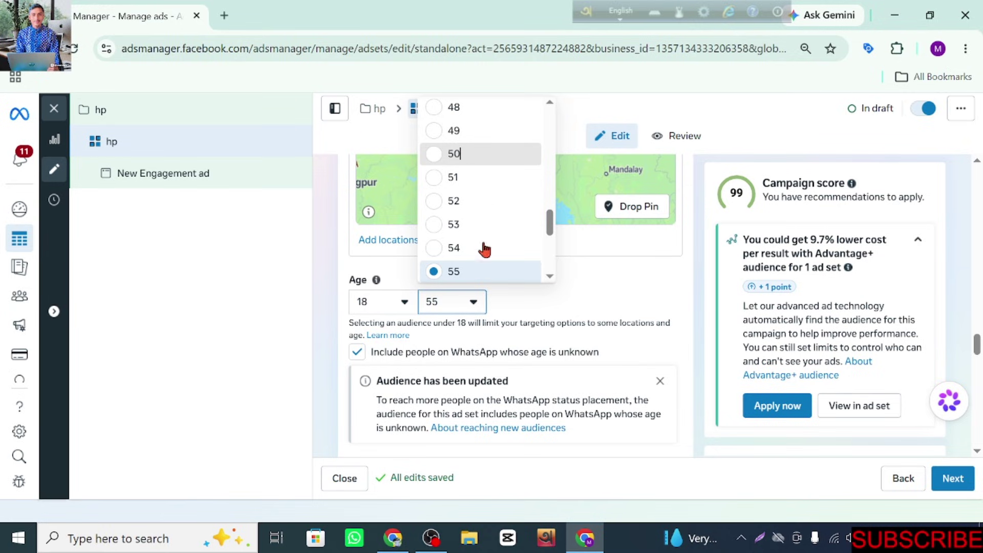
key(Return)
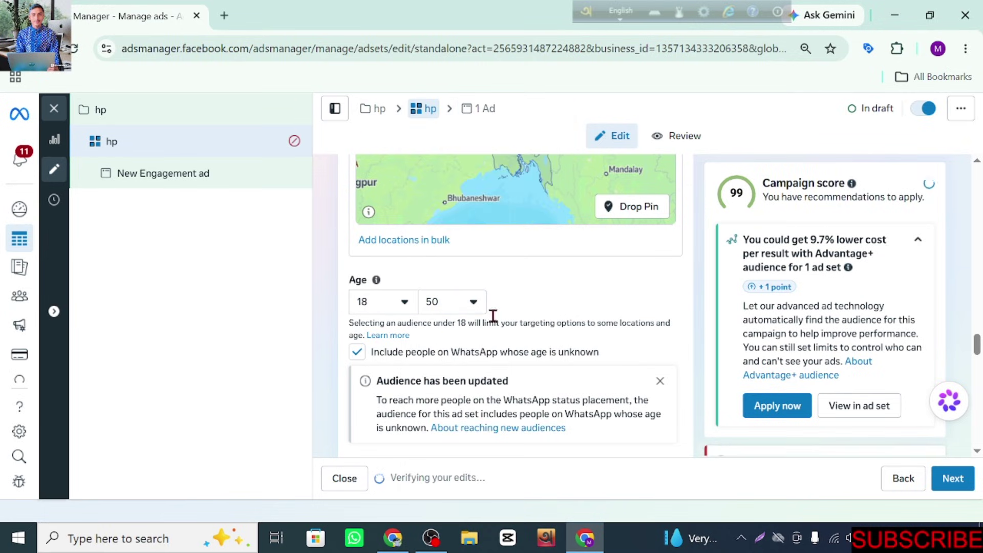
Step: Restrict the audience's gender to Men
scroll(544, 335, down, 2)
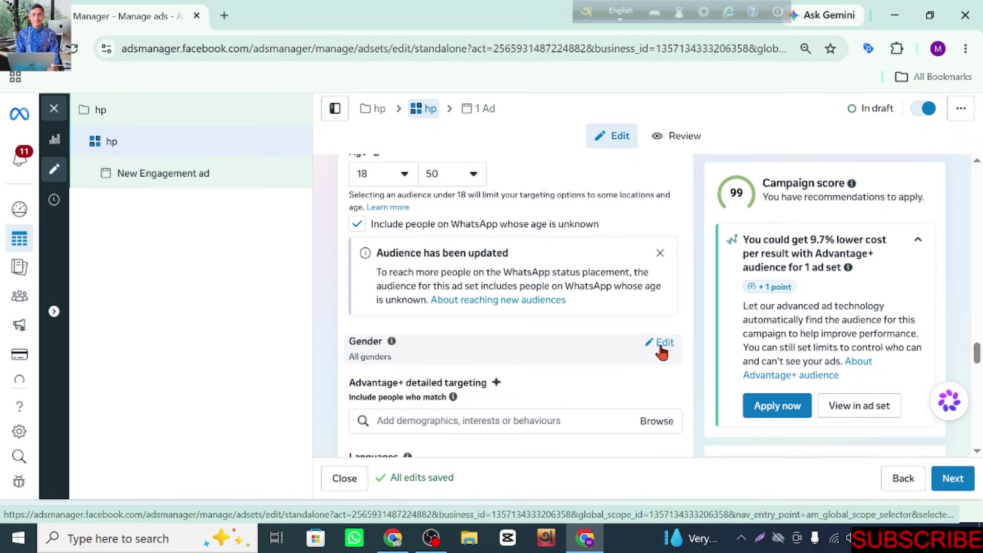
click(662, 343)
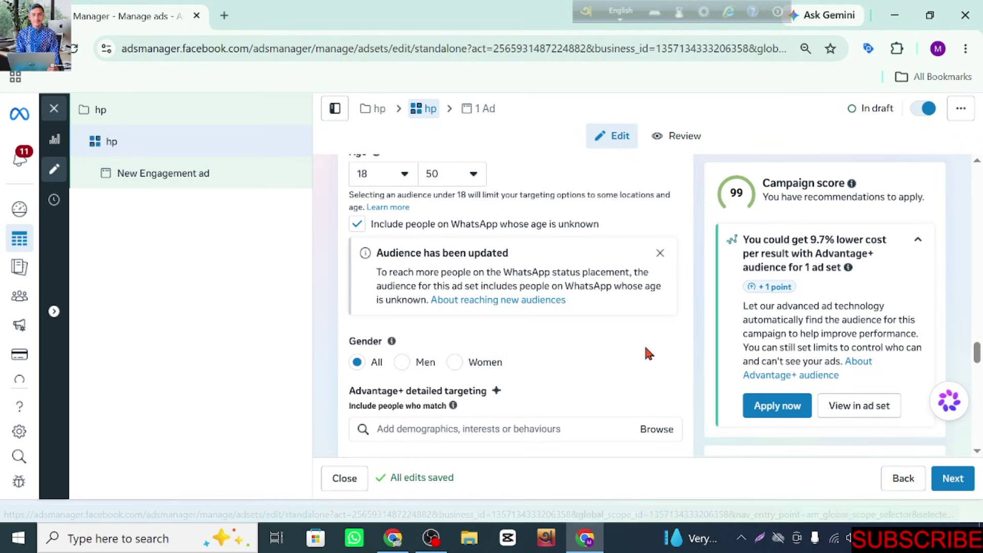
click(402, 364)
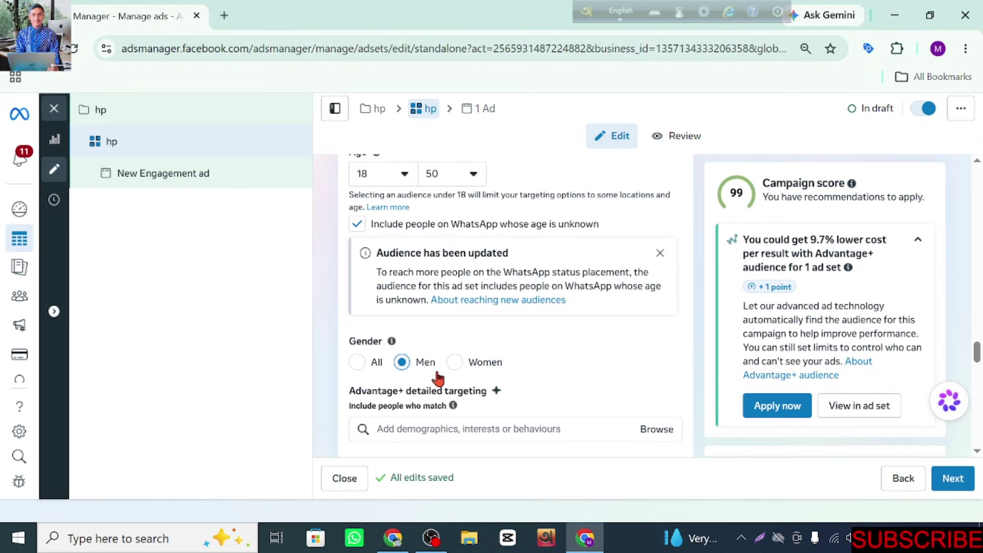
Step: Search the detailed targeting for "t shirt" and add the interests T-shirt (clothing) and Clothing (clothing)
scroll(438, 381, down, 3)
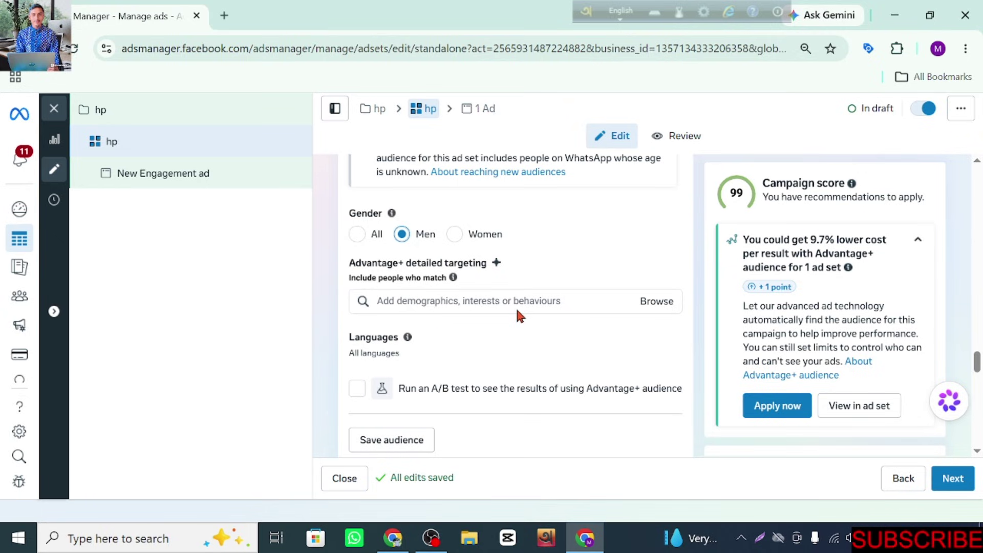
click(430, 301)
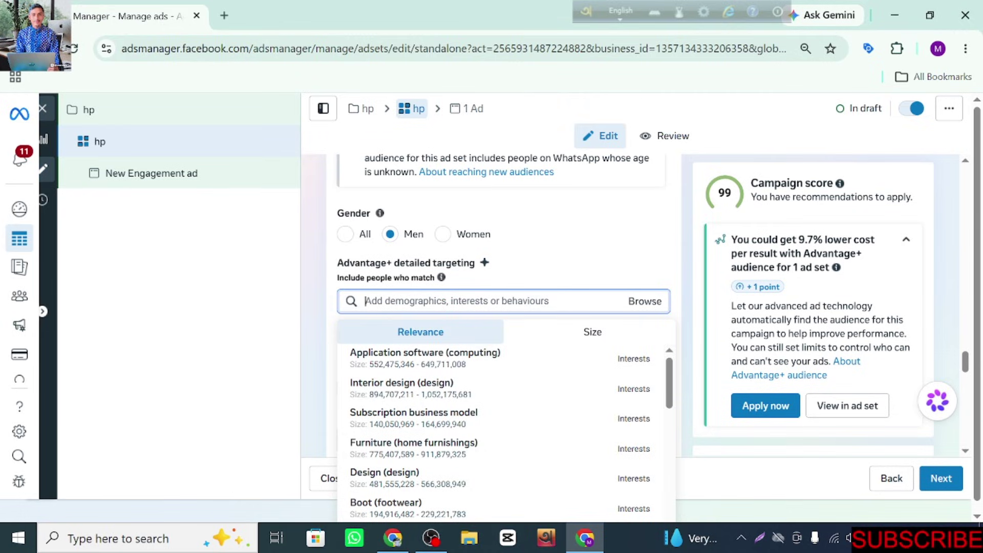
text(t shirt)
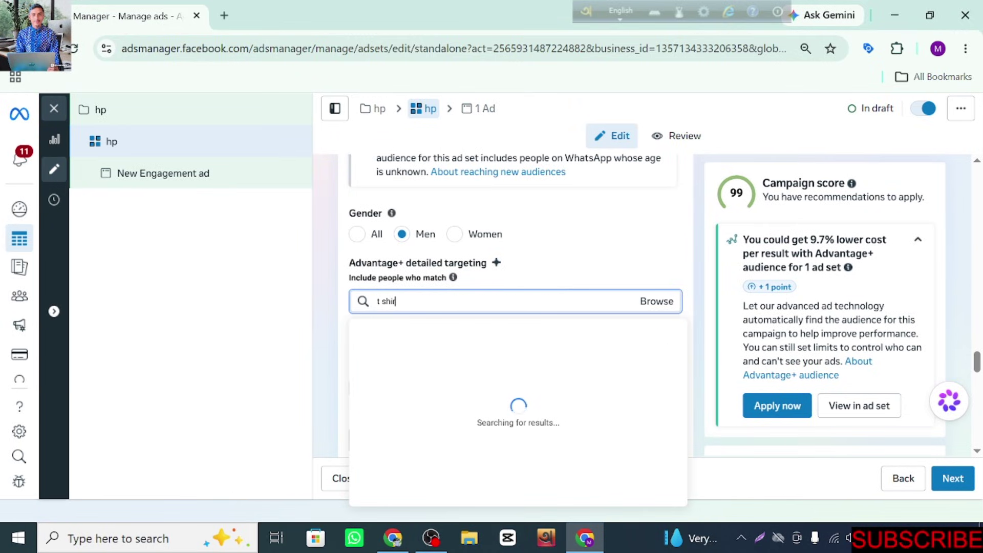
mouse_move(649, 372)
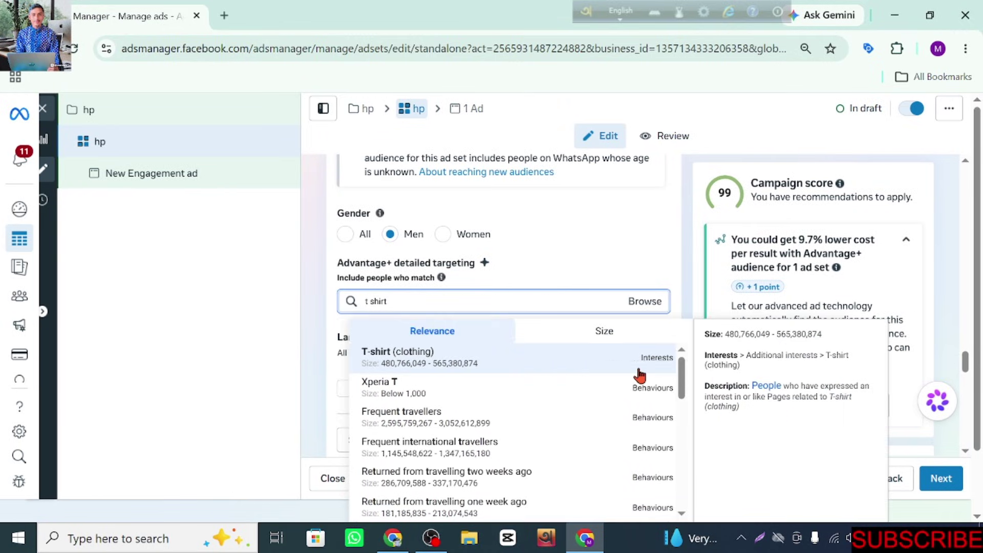
click(584, 357)
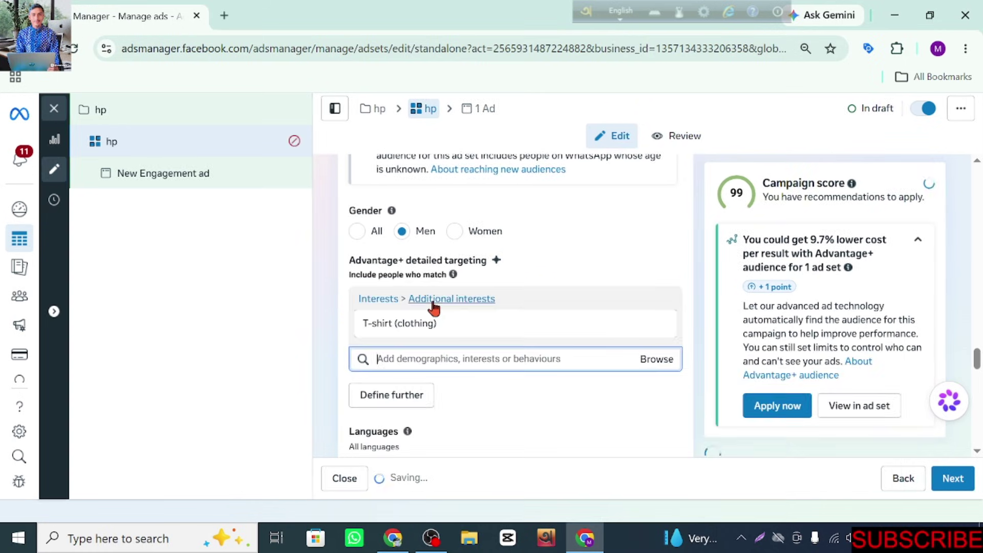
click(468, 371)
mouse_move(420, 456)
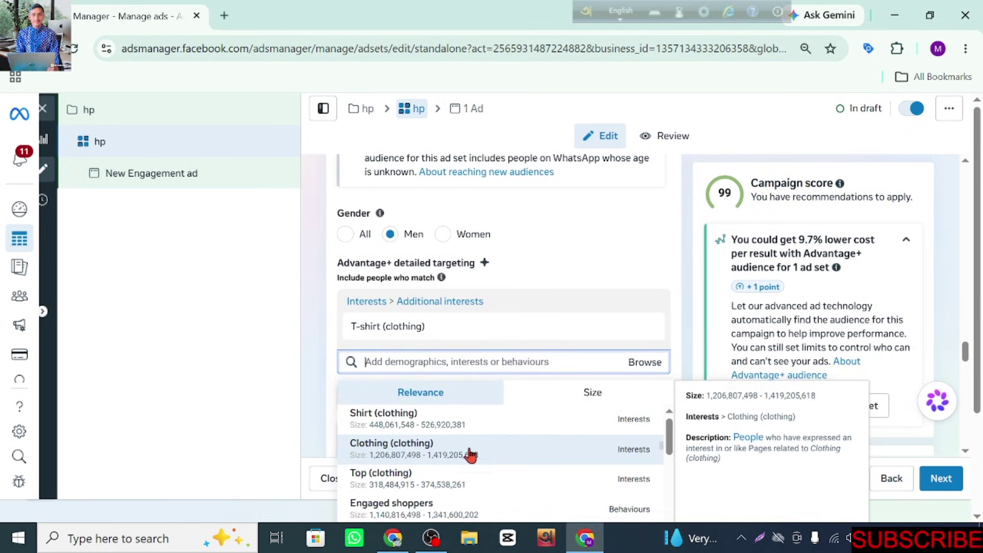
click(635, 459)
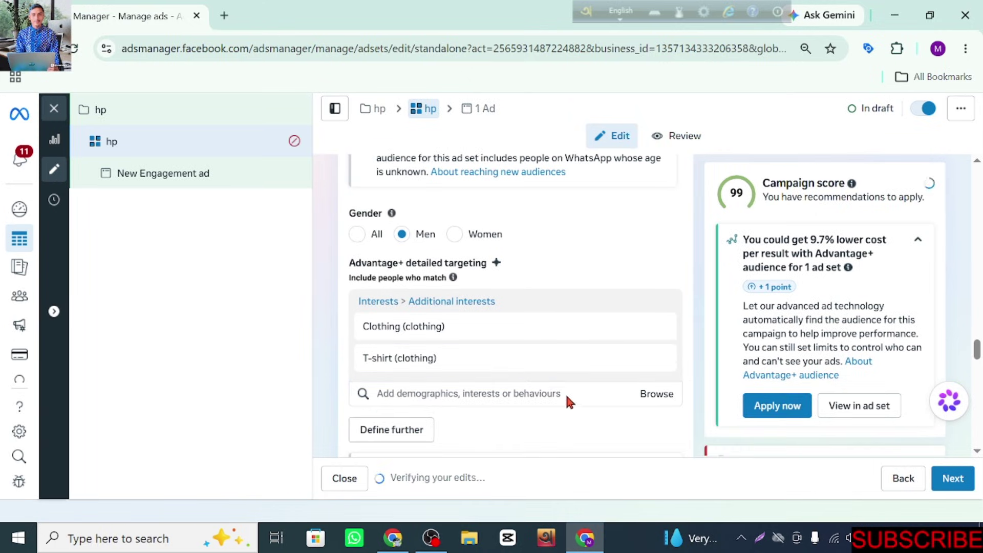
Step: Add the suggested interests Shirt (clothing), Shopping (retail) and Fashion accessories (accessories) to the detailed targeting
scroll(495, 389, down, 2)
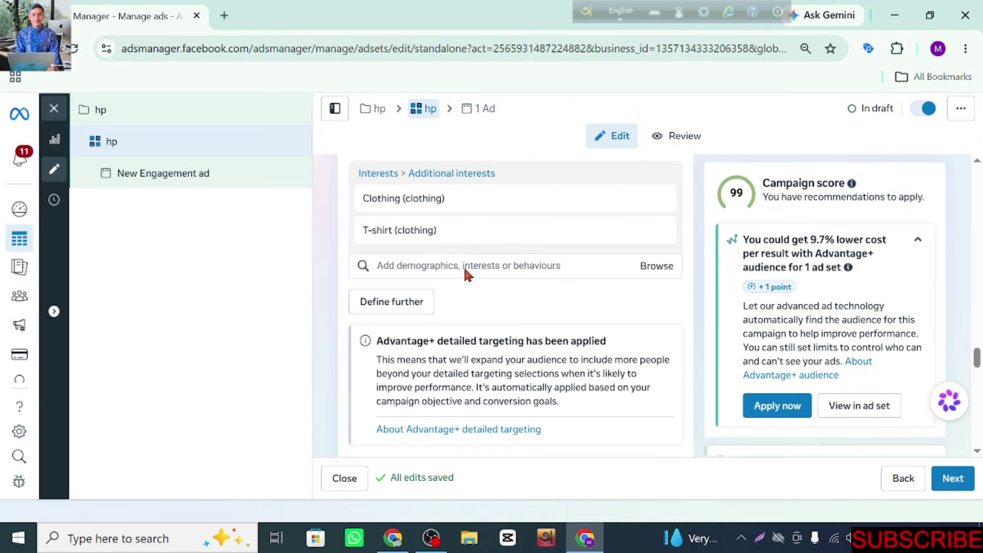
click(417, 265)
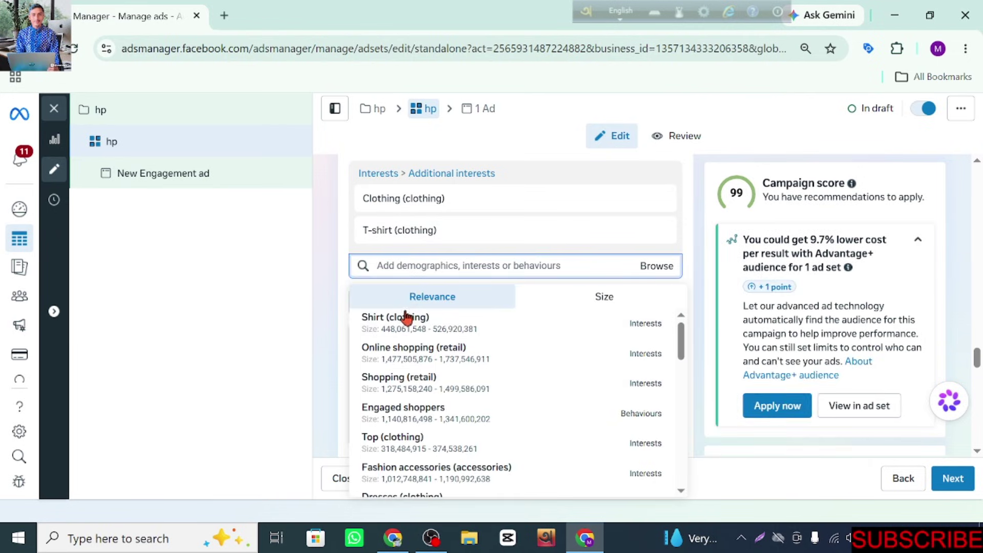
mouse_move(407, 320)
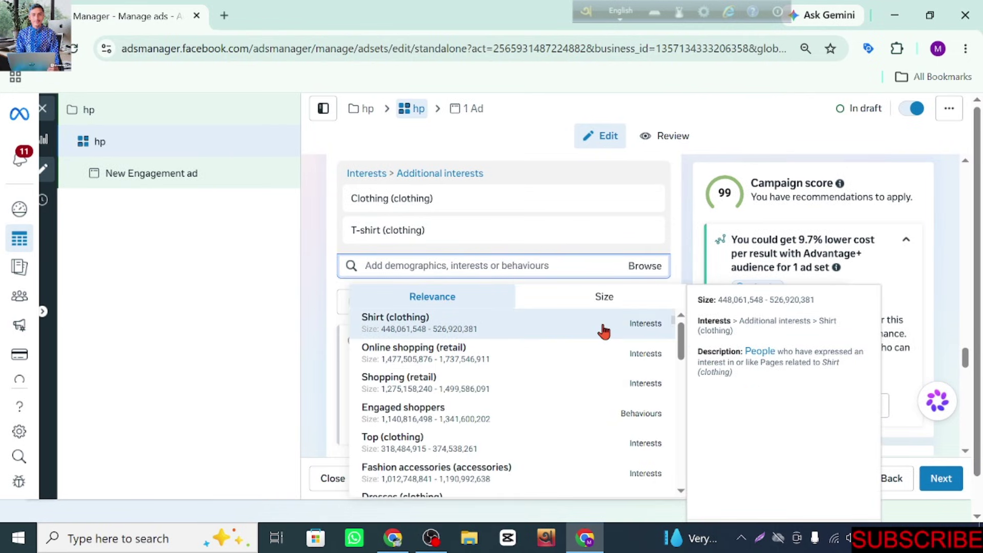
click(658, 330)
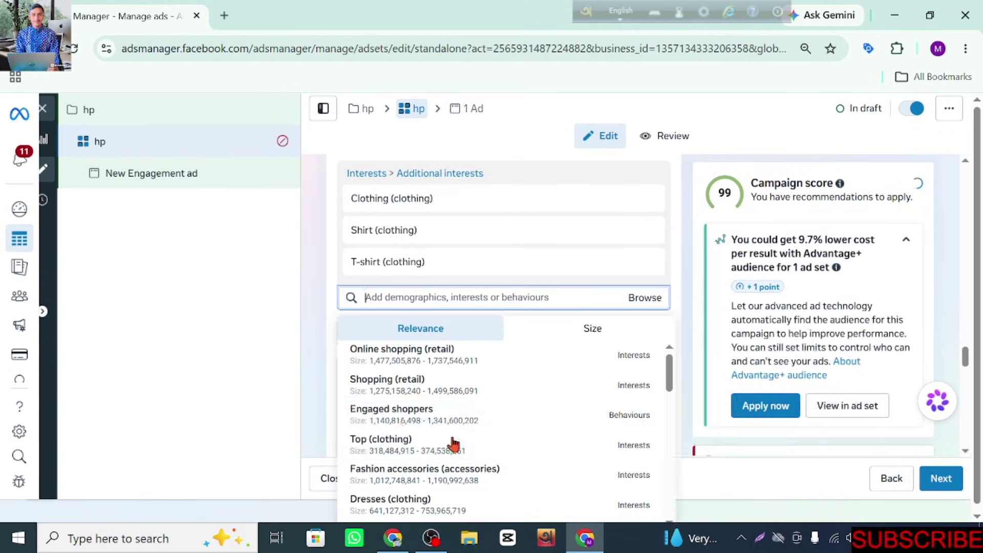
click(633, 388)
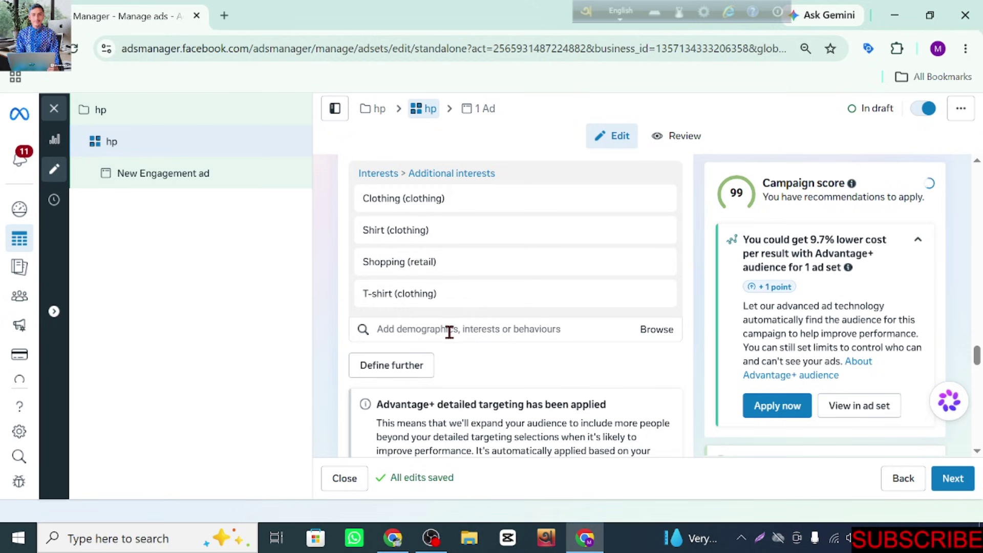
click(450, 330)
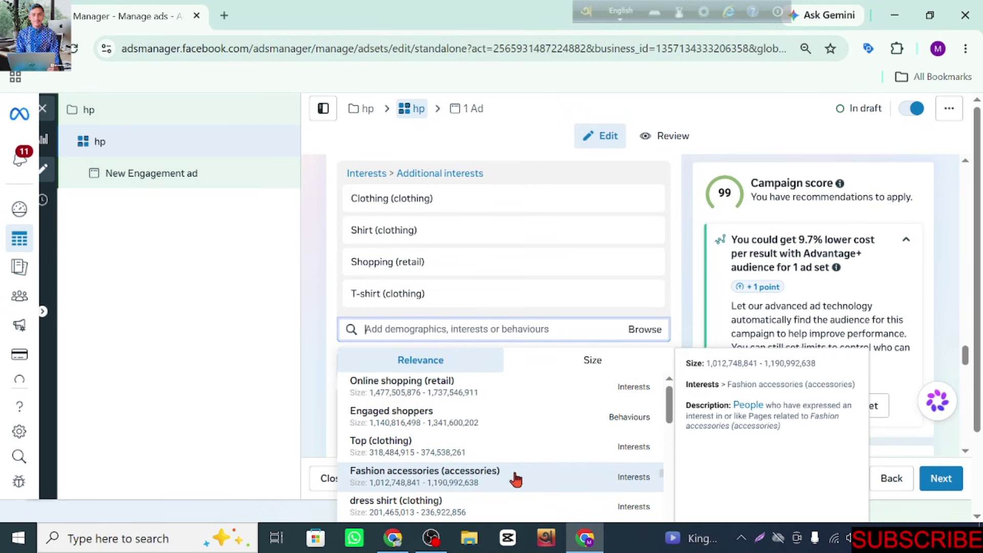
click(597, 481)
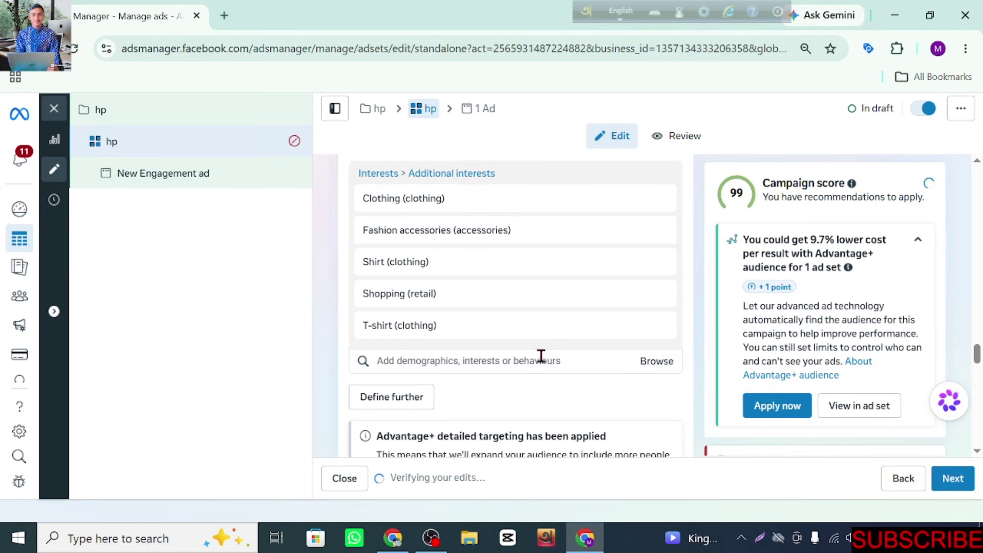
Step: Add the Engaged shoppers behaviour and the interests Online shopping (retail) and dress shirt (clothing) to the detailed targeting
click(472, 362)
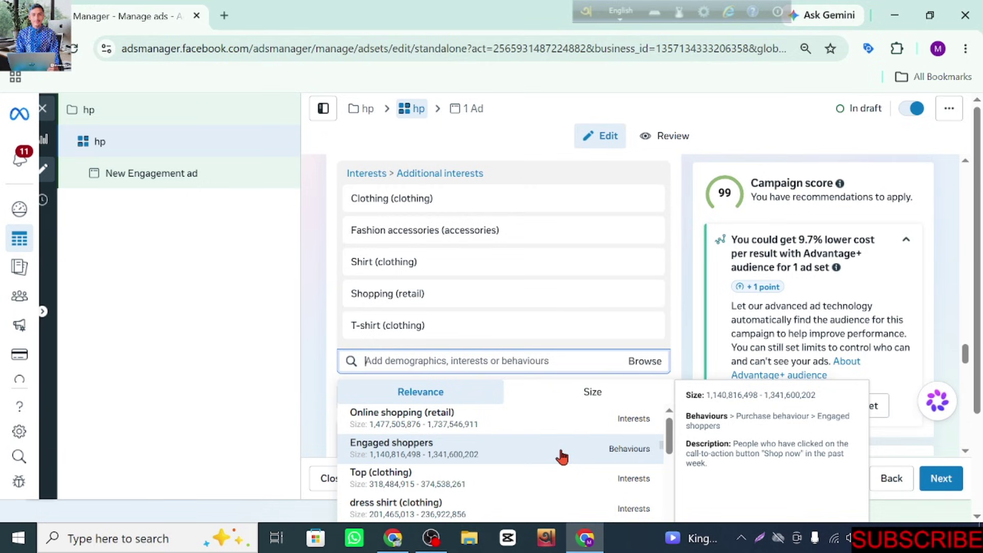
click(487, 450)
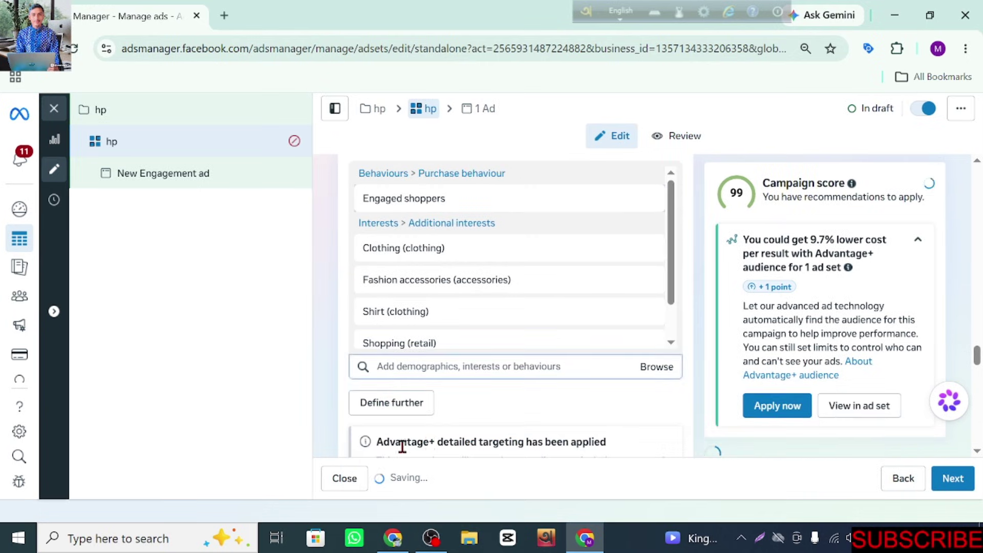
click(420, 367)
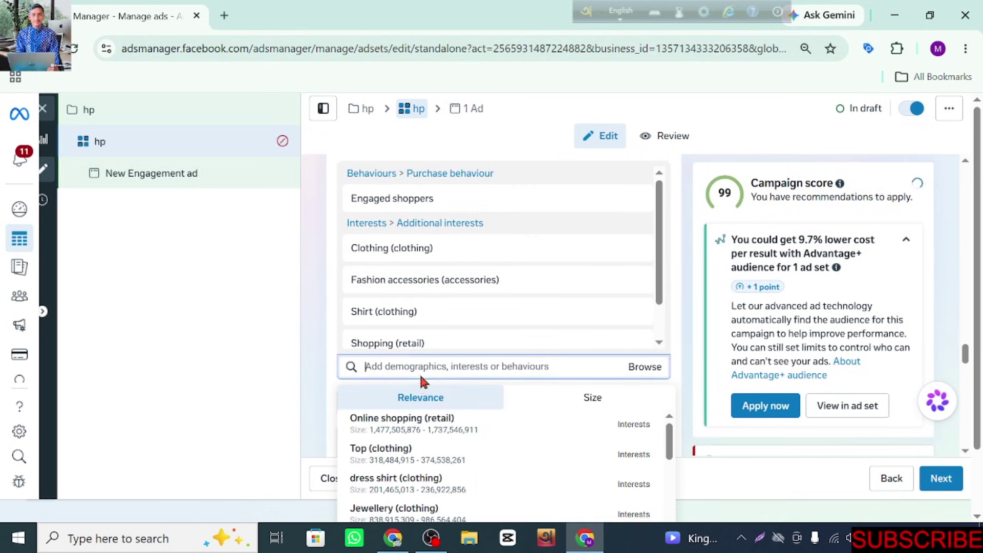
click(579, 416)
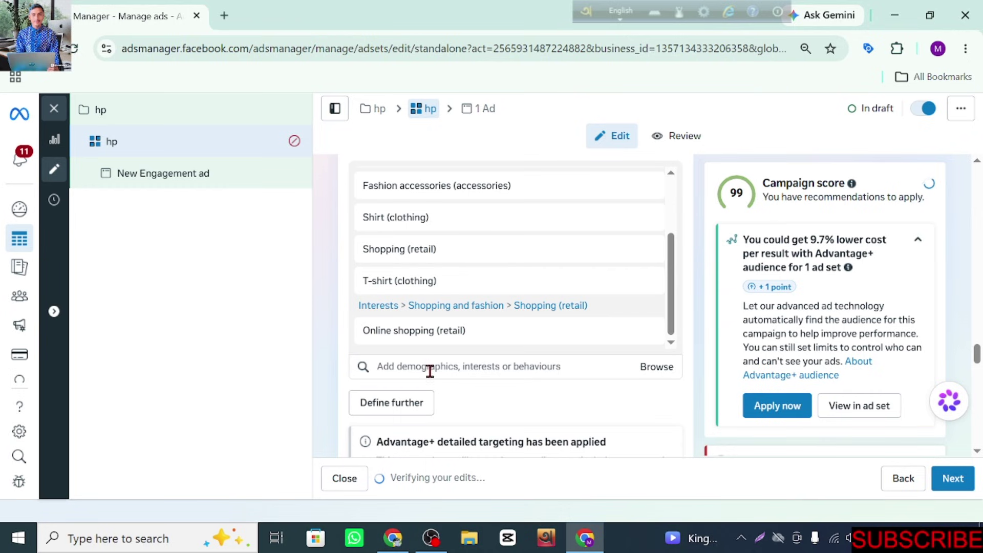
click(425, 366)
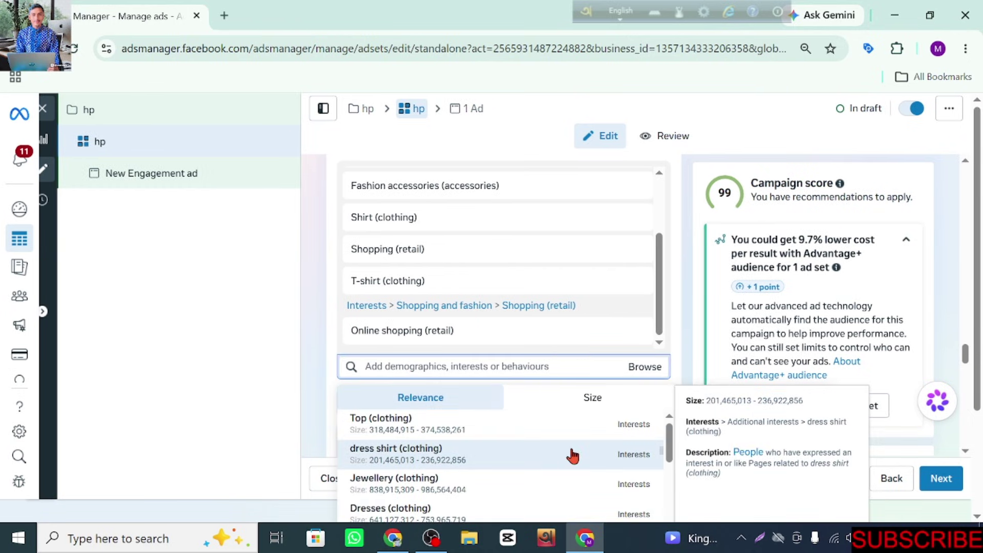
click(608, 460)
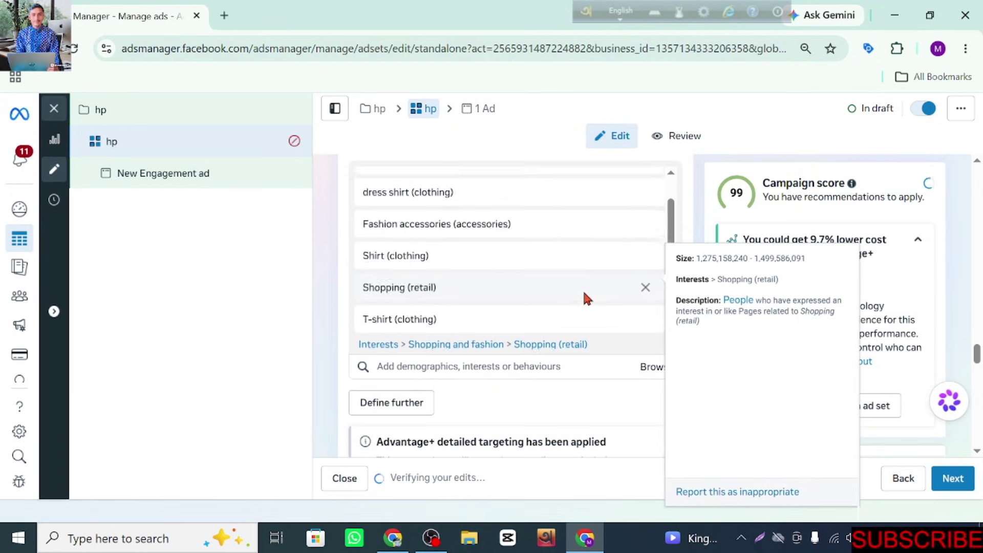
Step: Search the detailed targeting for "daraz" and add the Daraz Online Shopping interest
scroll(584, 296, up, 2)
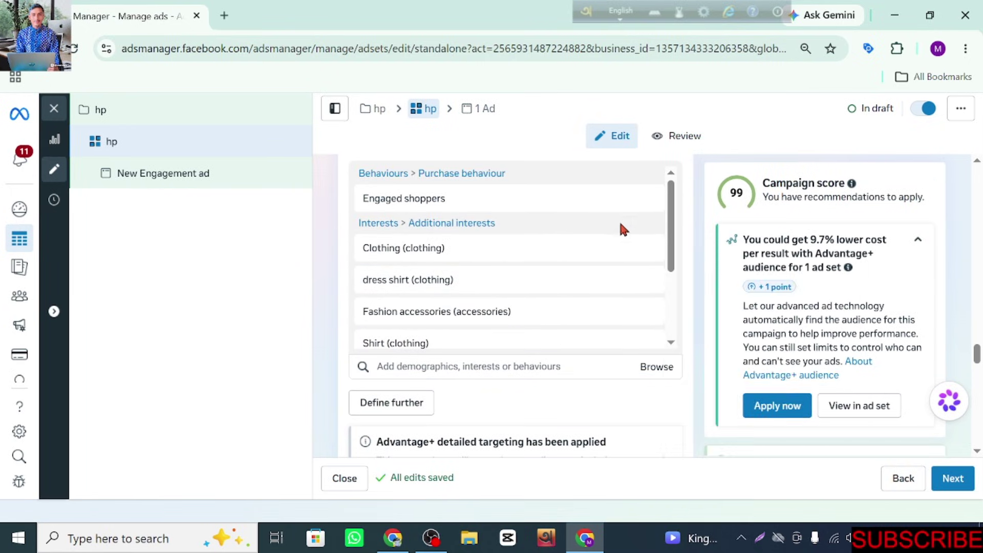
click(454, 364)
text(daraz)
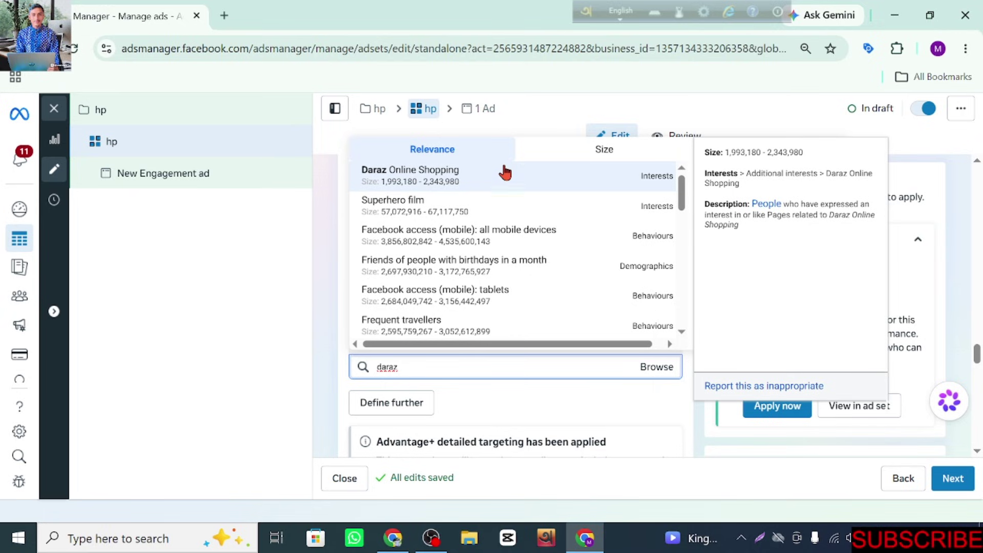
click(581, 178)
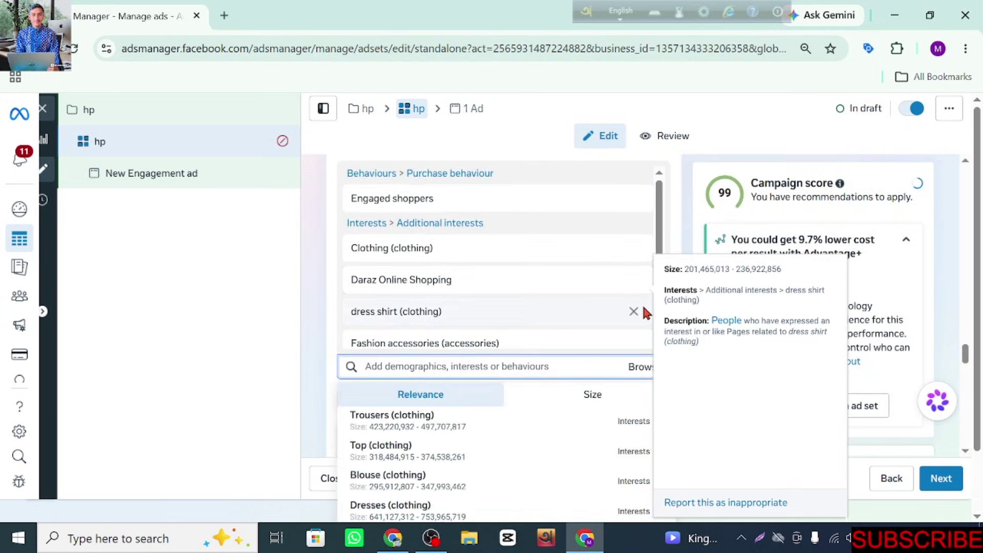
Step: Switch the ad set from Advantage+ placements to Manual placements
scroll(622, 389, down, 5)
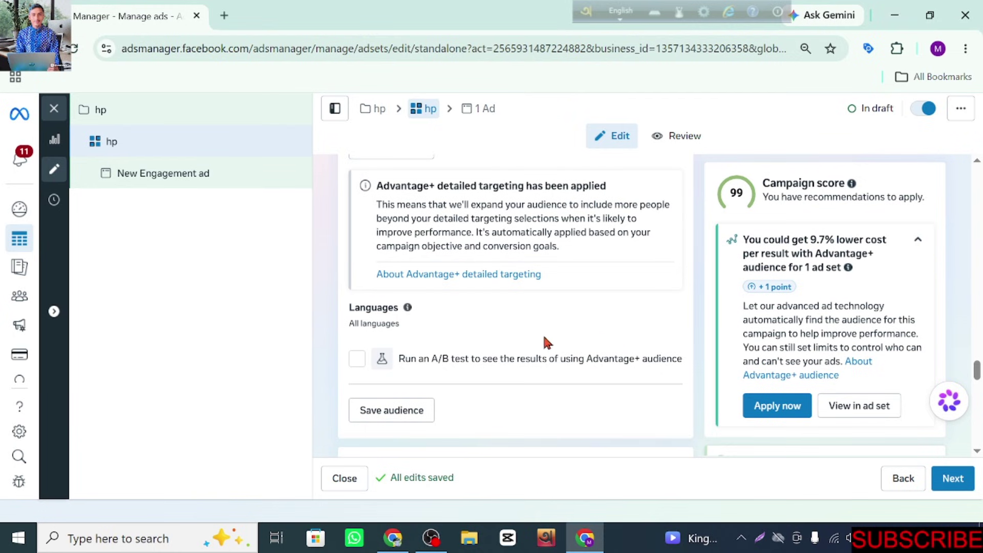
scroll(543, 338, down, 2)
scroll(441, 397, down, 5)
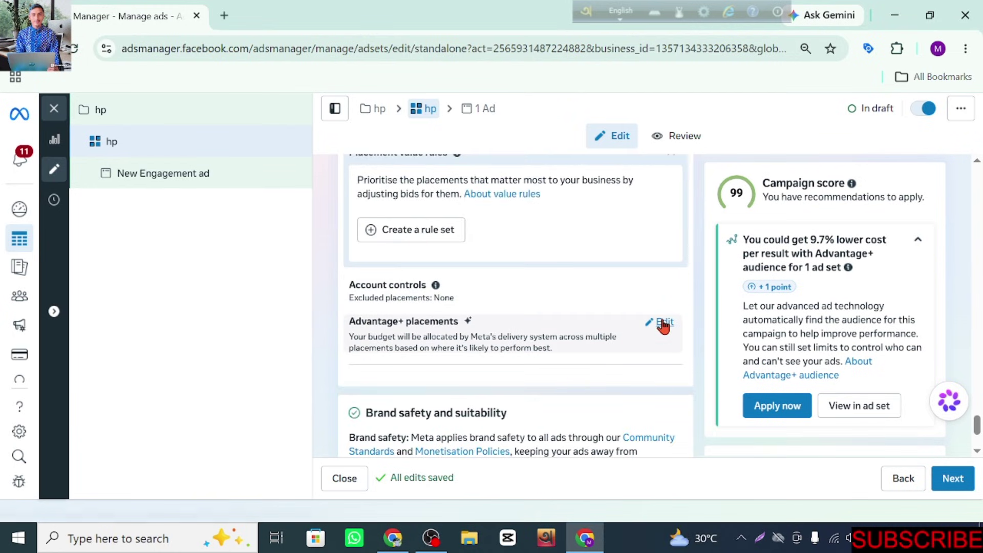
click(661, 322)
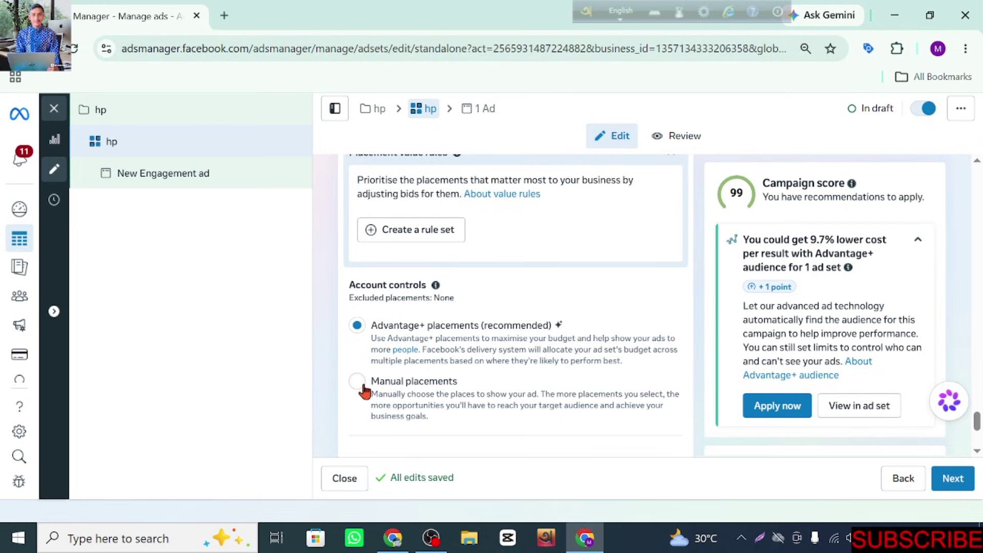
click(486, 405)
scroll(466, 420, down, 2)
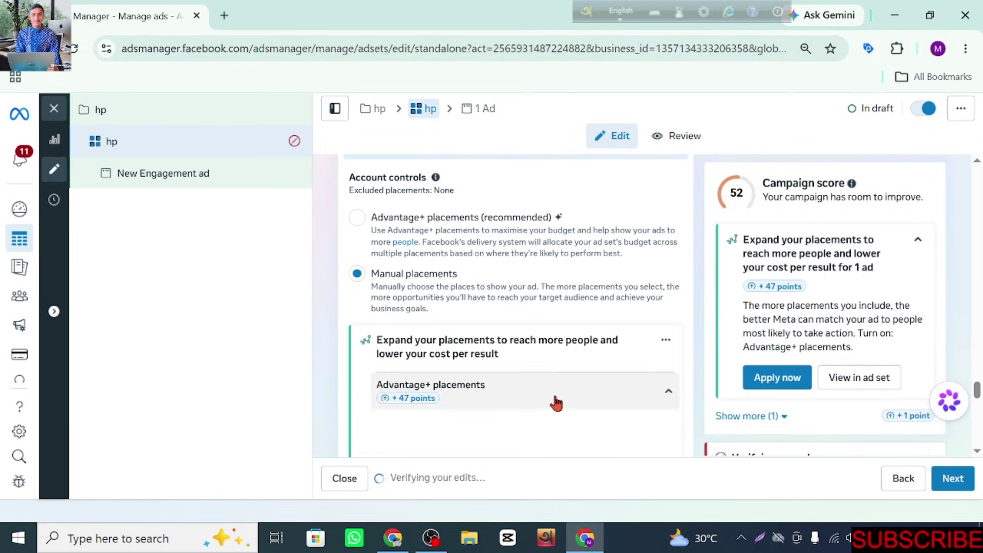
Step: Exclude Messenger, WhatsApp, Instagram and Audience Network from the placement platforms, leaving only Facebook selected
click(517, 400)
scroll(476, 378, down, 2)
scroll(479, 373, down, 2)
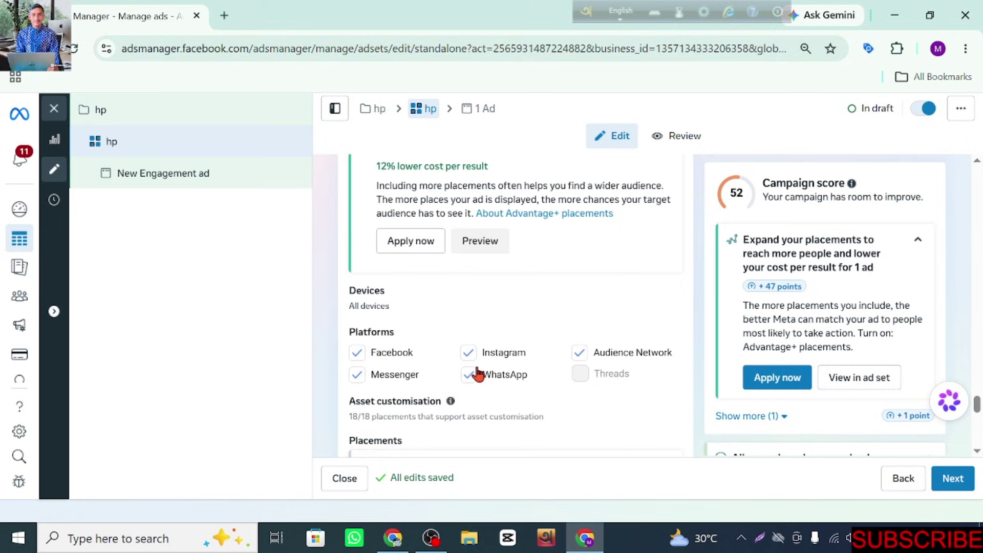
click(380, 388)
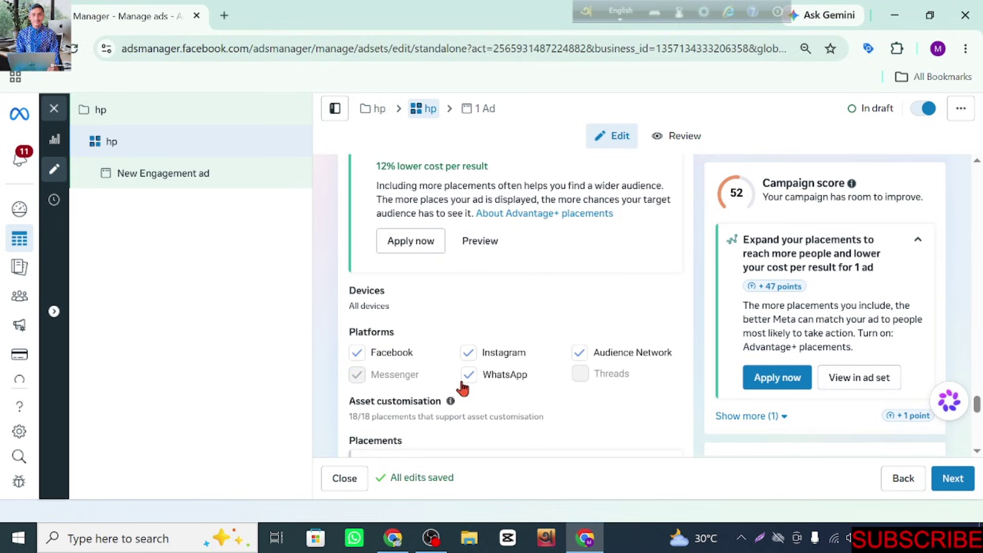
click(468, 374)
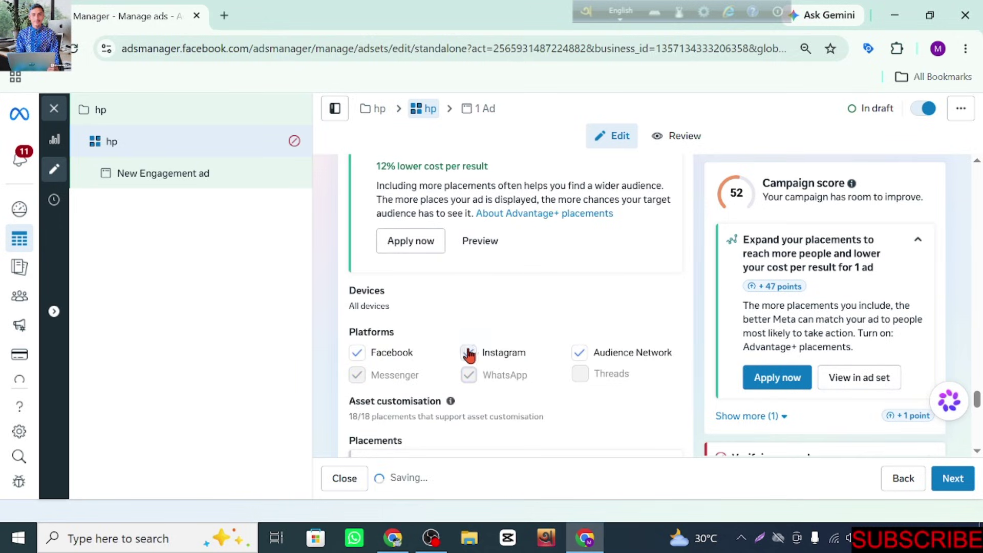
click(468, 352)
click(580, 353)
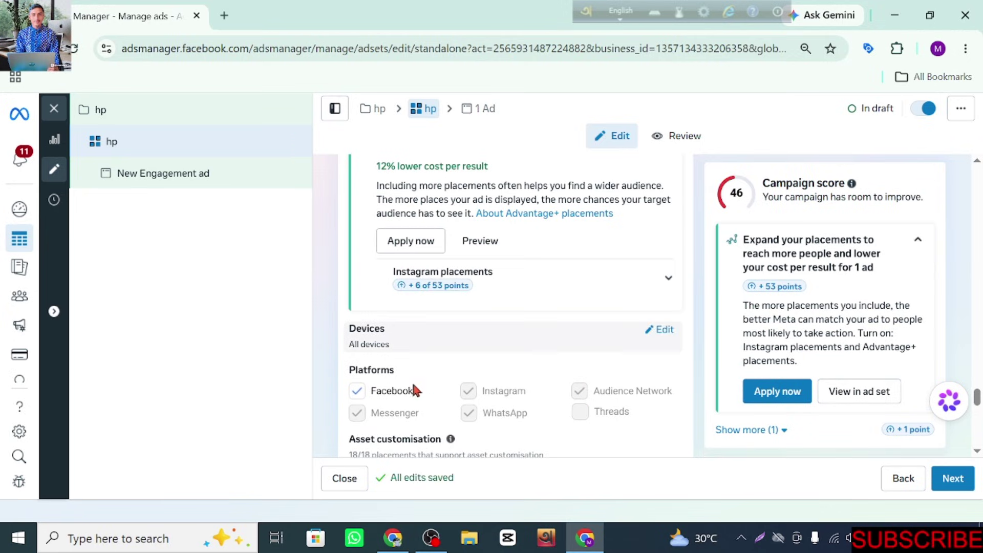
Step: Review the remaining placements, expand the brand safety and suitability options, and continue from the ad set to the ad
scroll(477, 367, down, 2)
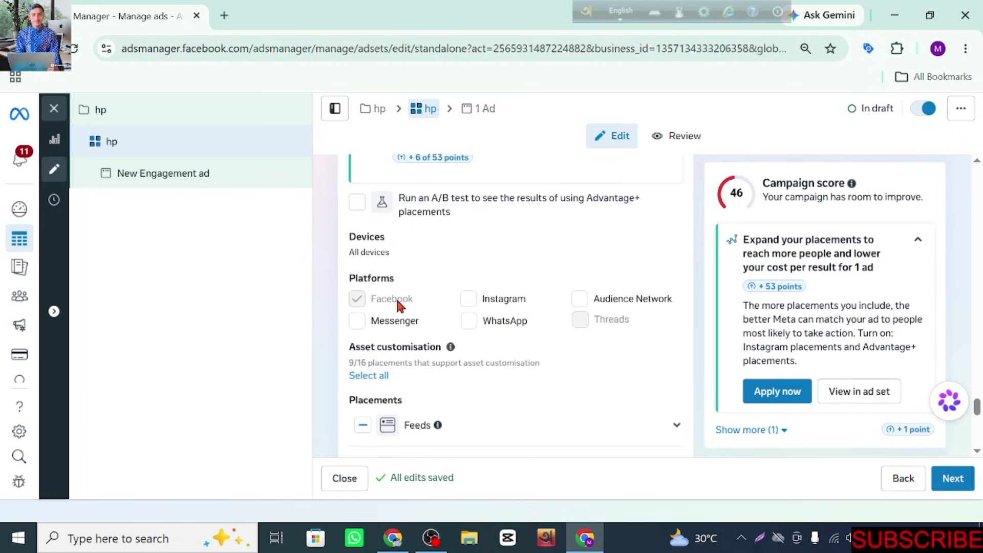
scroll(660, 310, down, 2)
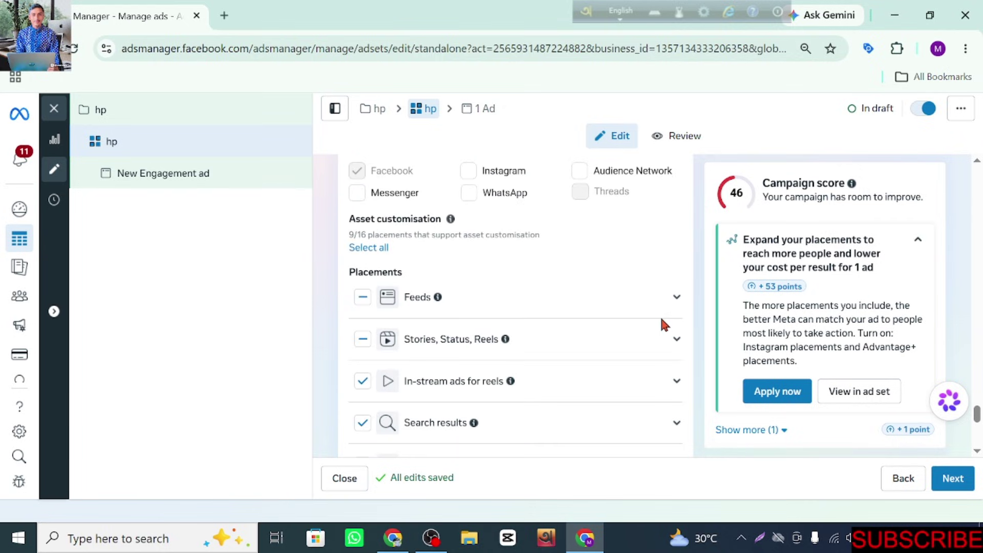
scroll(679, 318, down, 6)
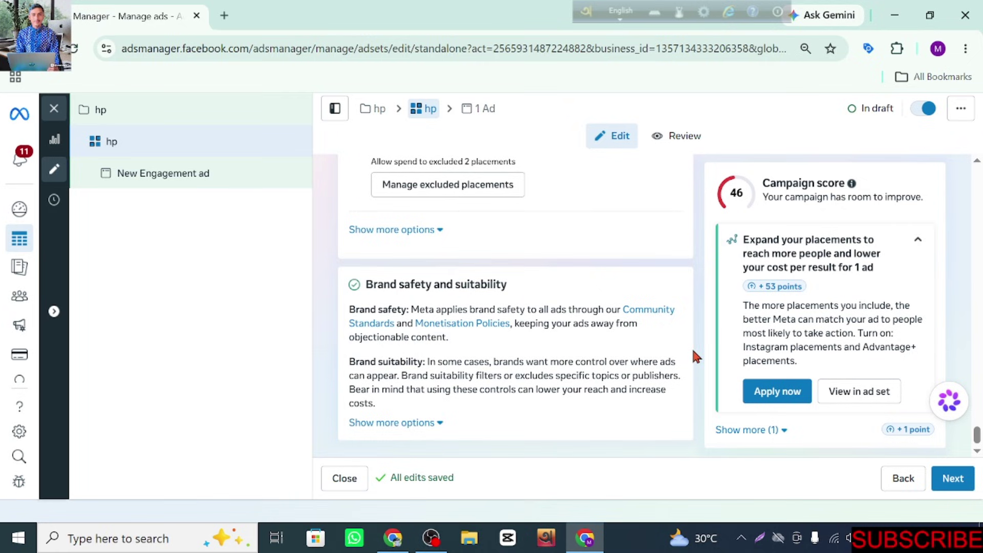
click(423, 422)
scroll(547, 339, down, 3)
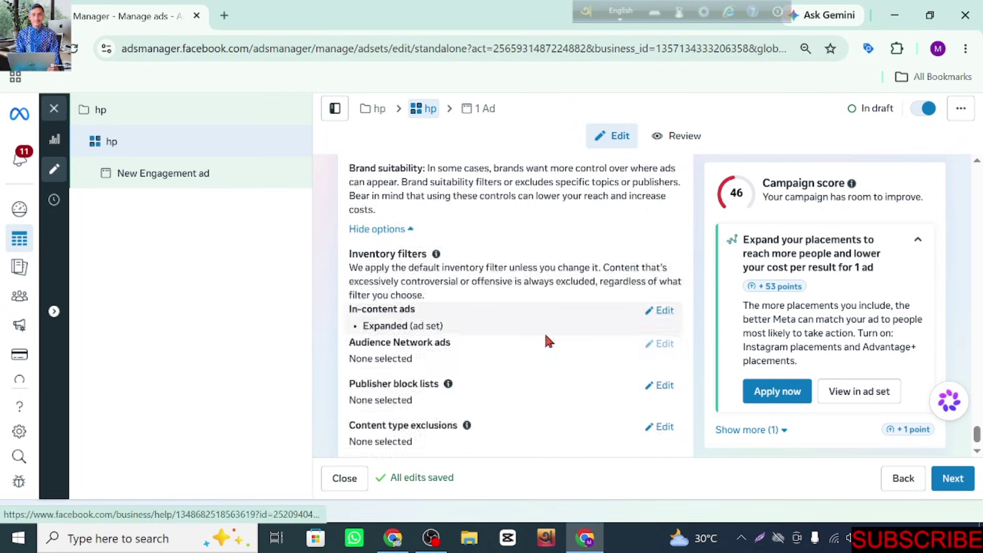
click(953, 478)
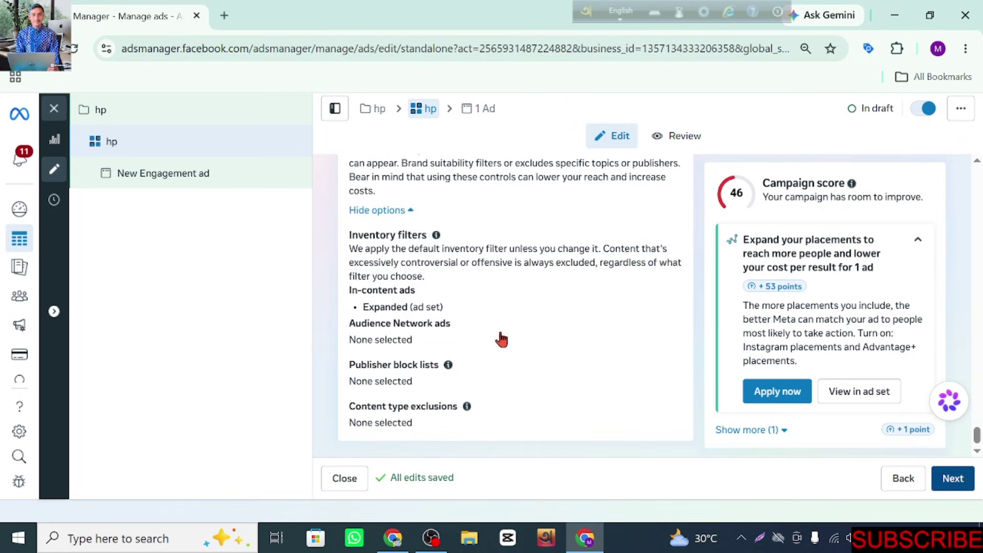